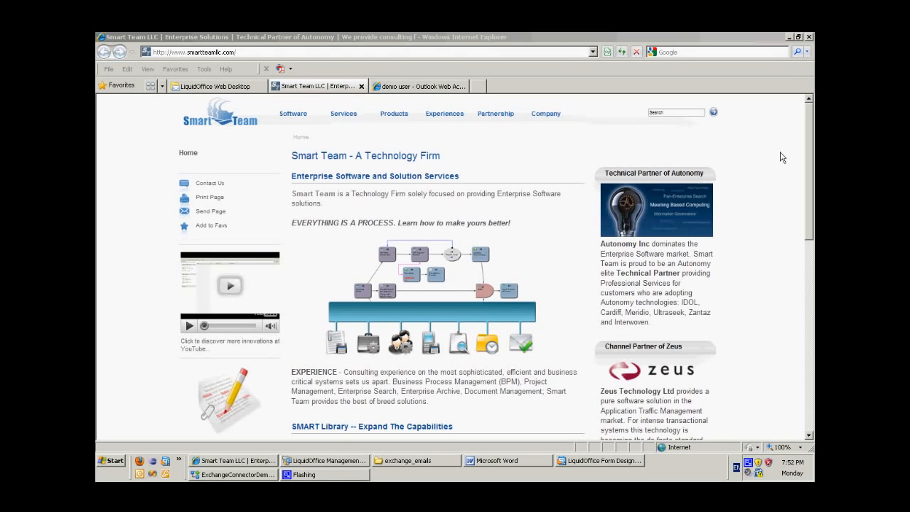
Open the Exchange Connector Flash presentation from the desktop, view the Liquid Office internal processing diagram, and close it.
left_click(791, 39)
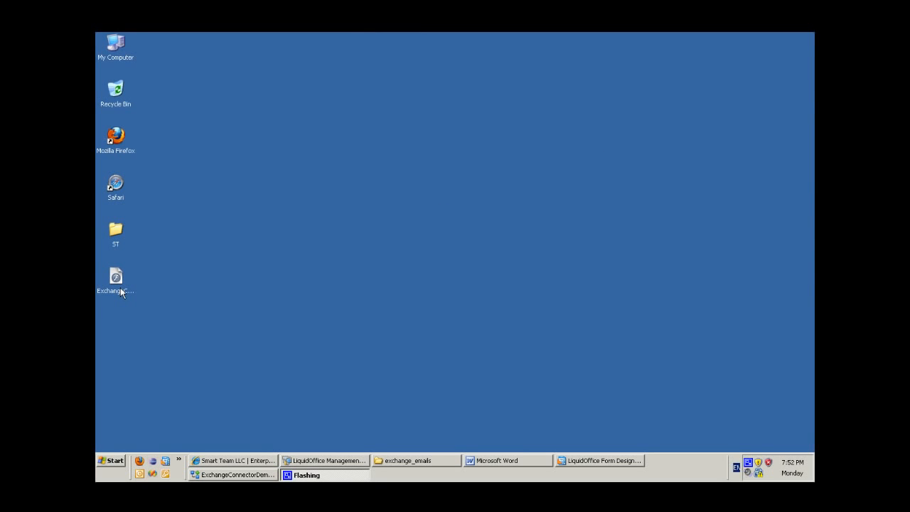
left_click(120, 288)
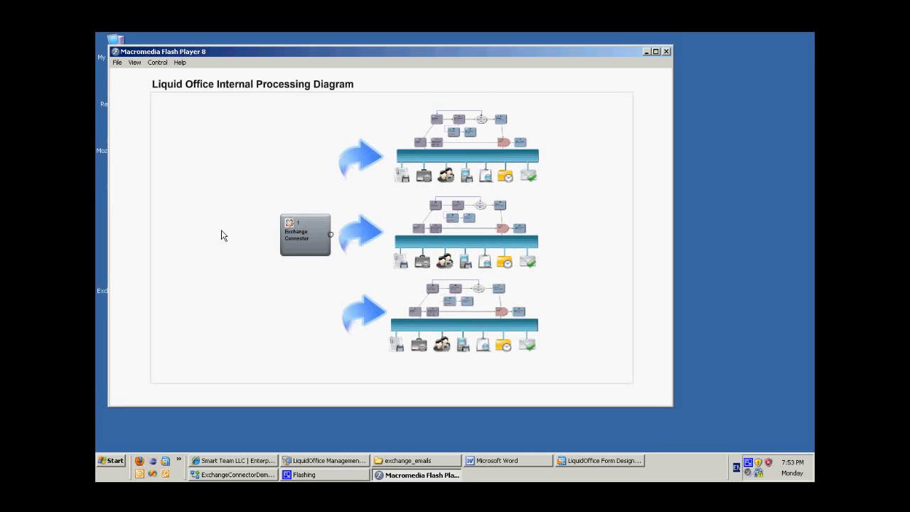
left_click(667, 51)
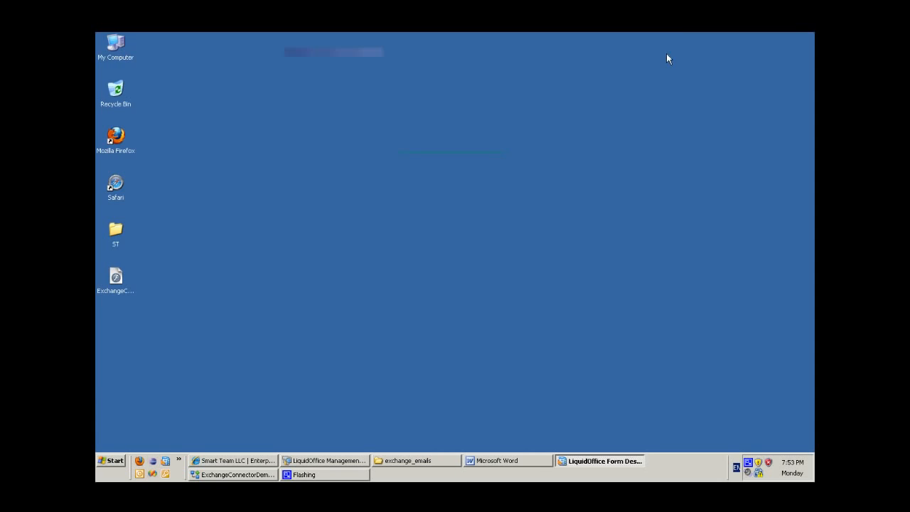
Switch to Process Studio and examine the Exchange Connector, Delay and Loop tasks of the ExchangeConnectorDemo process.
left_click(275, 476)
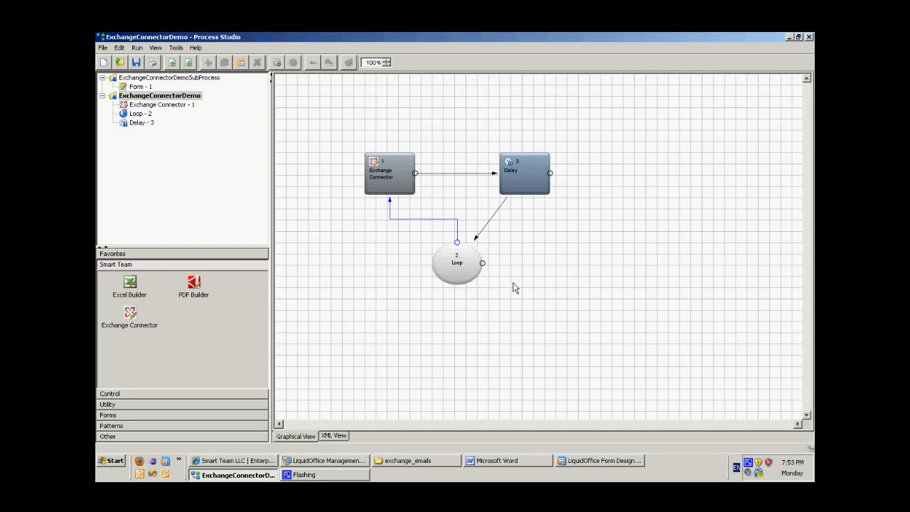
left_click_drag(340, 130, 586, 184)
left_click_drag(589, 218, 590, 321)
left_click(590, 321)
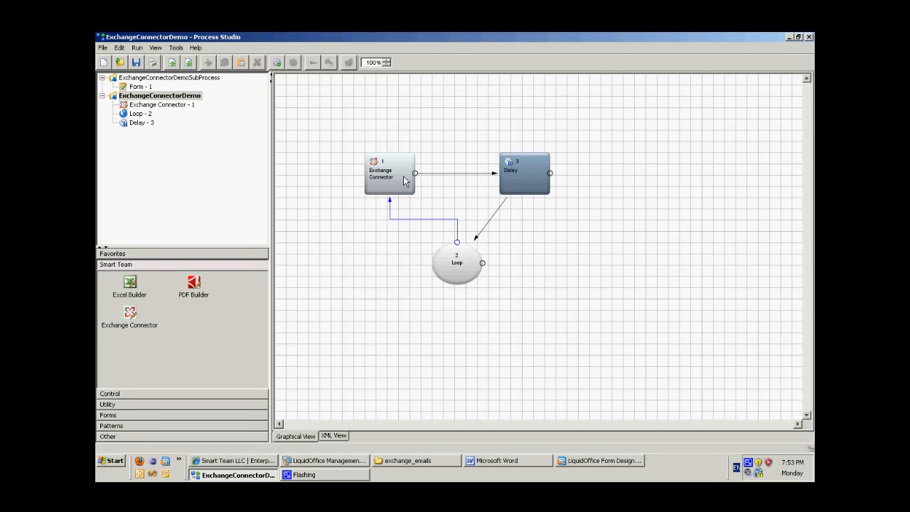
mouse_move(405, 180)
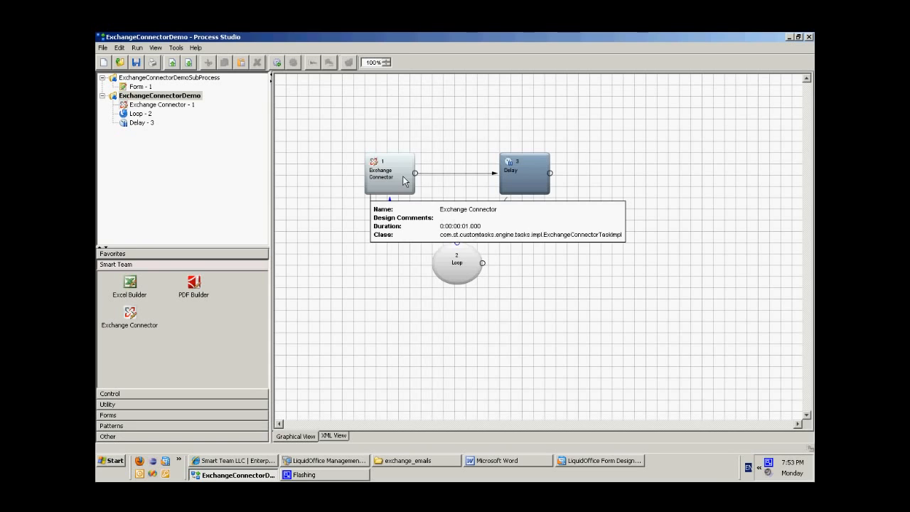
left_click(541, 185)
mouse_move(541, 185)
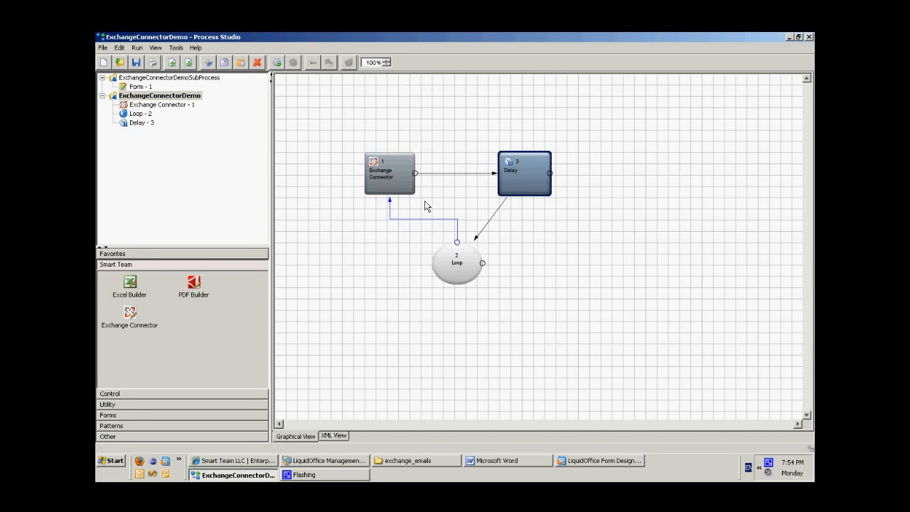
Review the sub-process settings of the Exchange Connector task and close its properties without making changes.
left_click(397, 176)
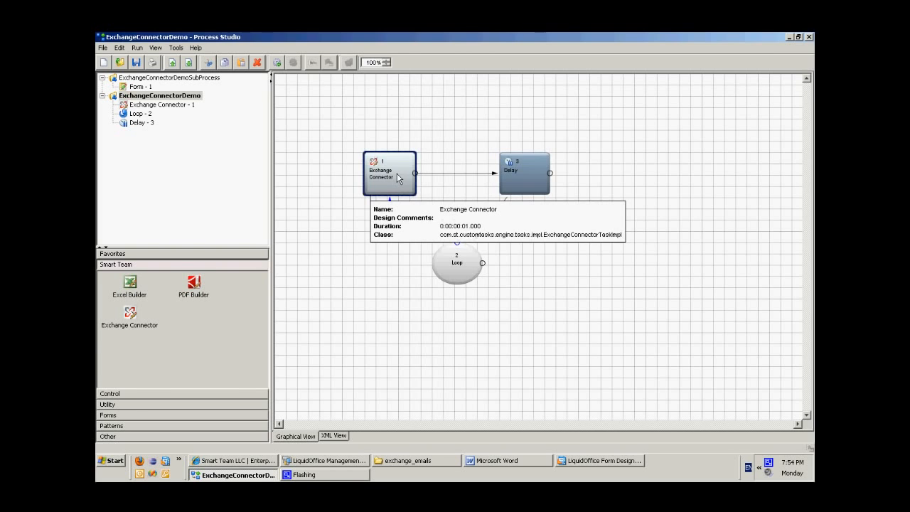
double_click(397, 176)
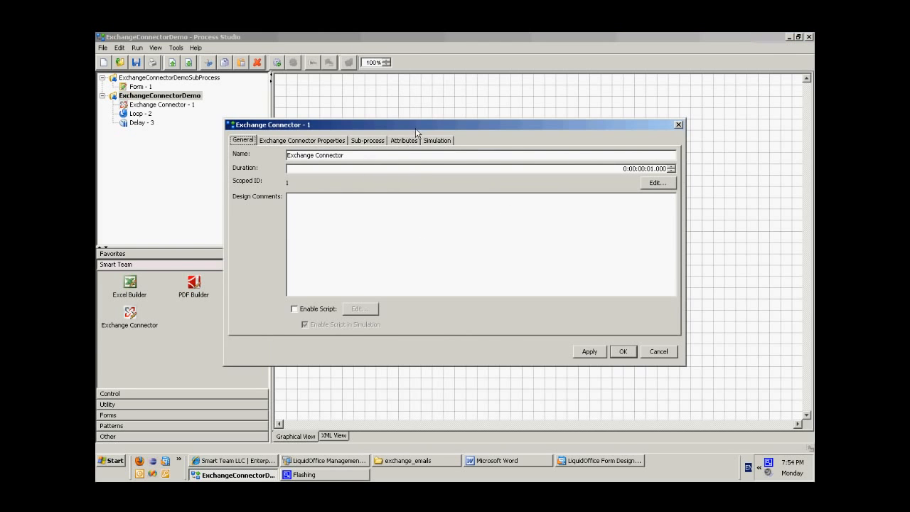
left_click_drag(416, 128, 519, 94)
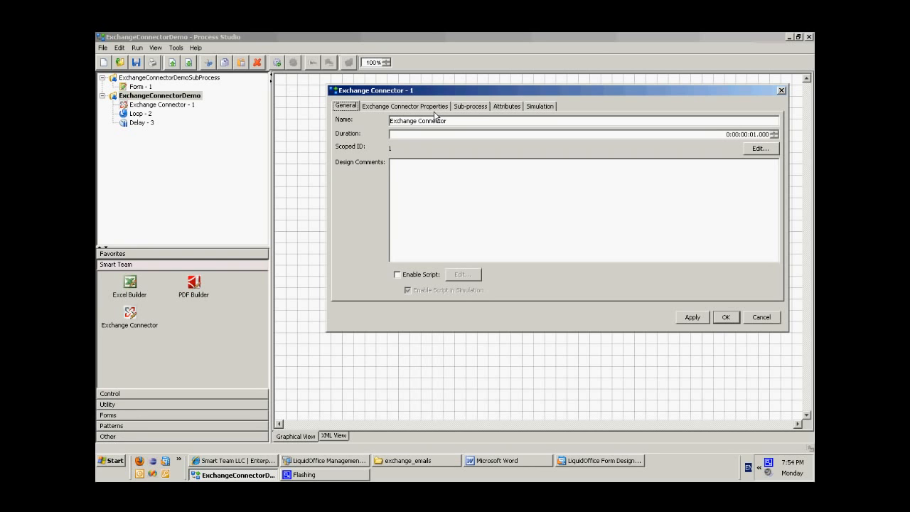
left_click(481, 108)
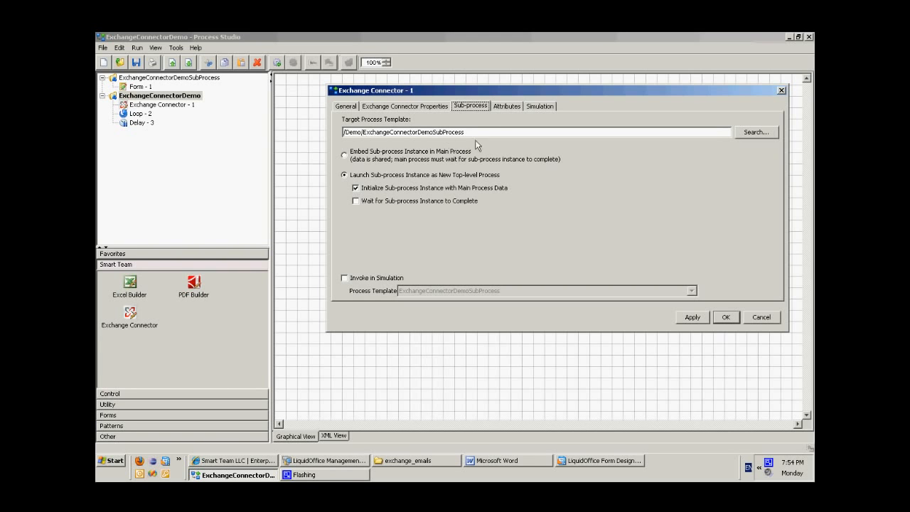
left_click(771, 322)
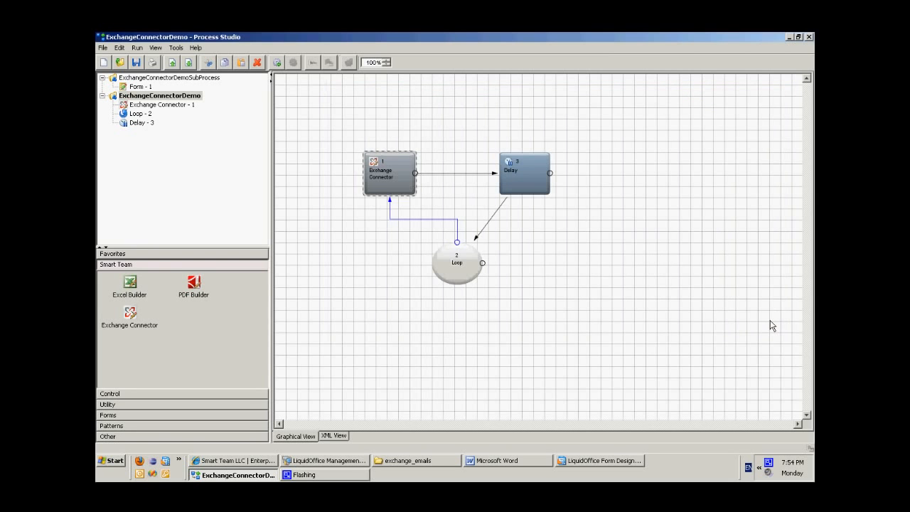
Display the ExchangeConnectorDemoSubProcess diagram and select its Form task.
left_click(147, 79)
double_click(148, 80)
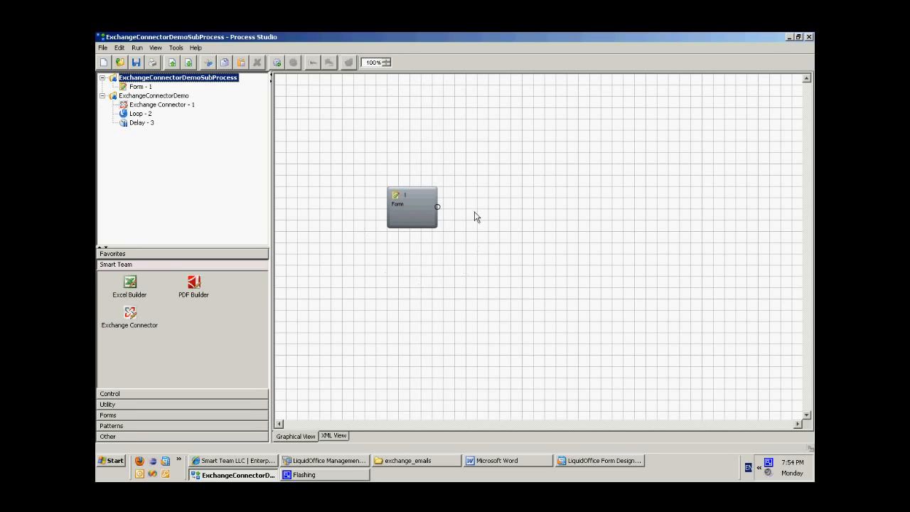
left_click(413, 207)
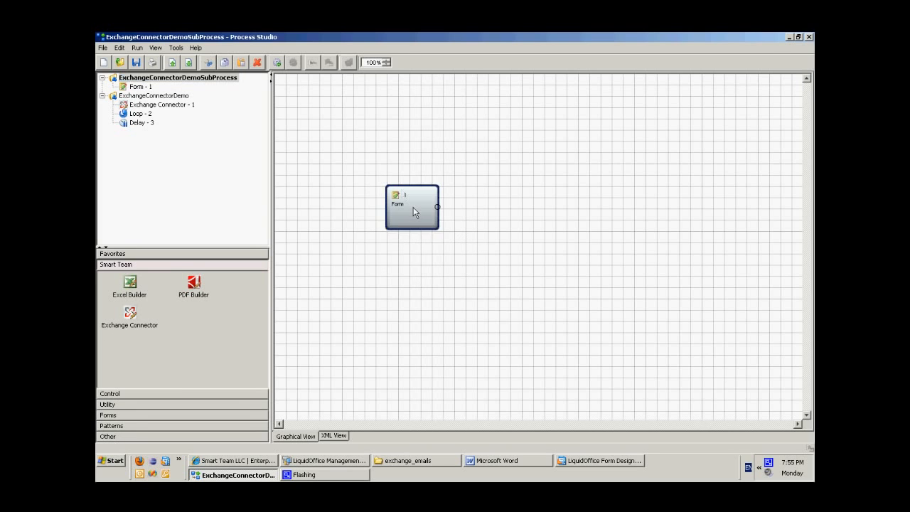
Switch to LiquidOffice Form Designer and examine the email fields and attachment controls of ExchangeConnectorDemoForm.xfm.
left_click(594, 467)
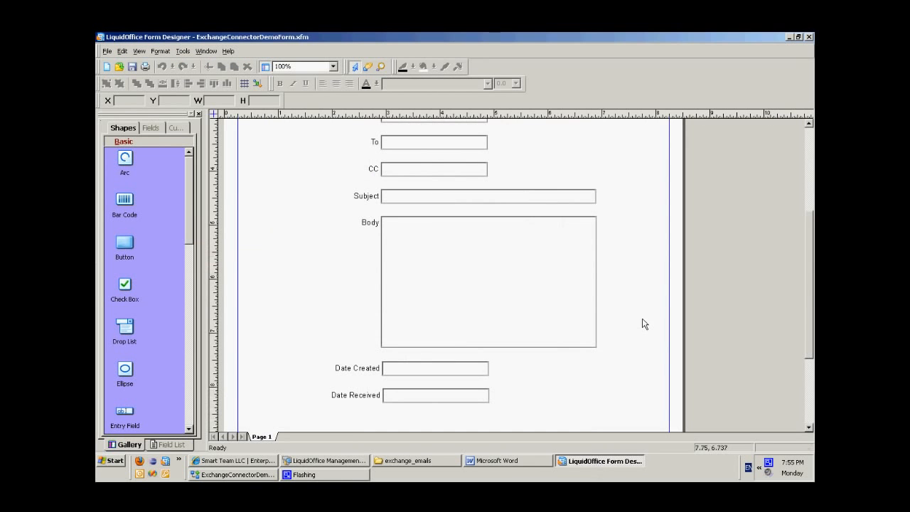
scroll(643, 324, "up", 2)
scroll(644, 324, "down", 3)
scroll(644, 323, "up", 3)
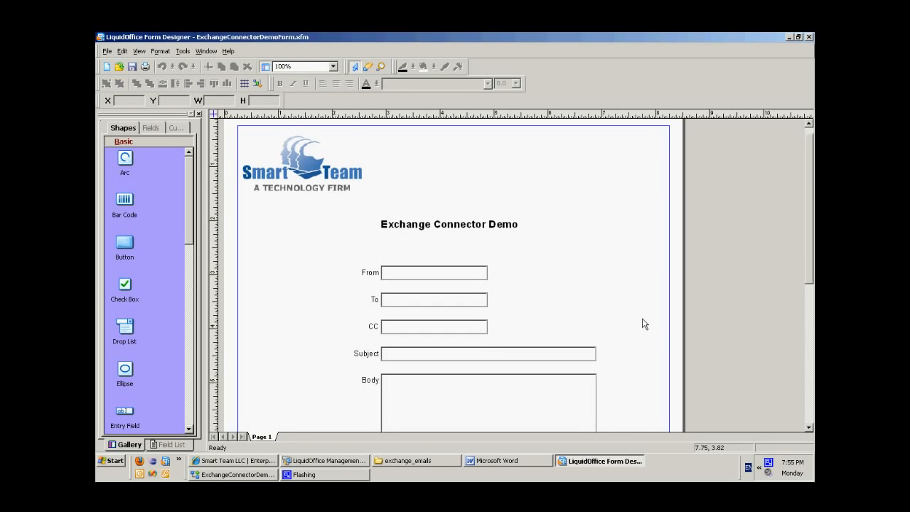
scroll(643, 323, "down", 6)
scroll(644, 323, "up", 4)
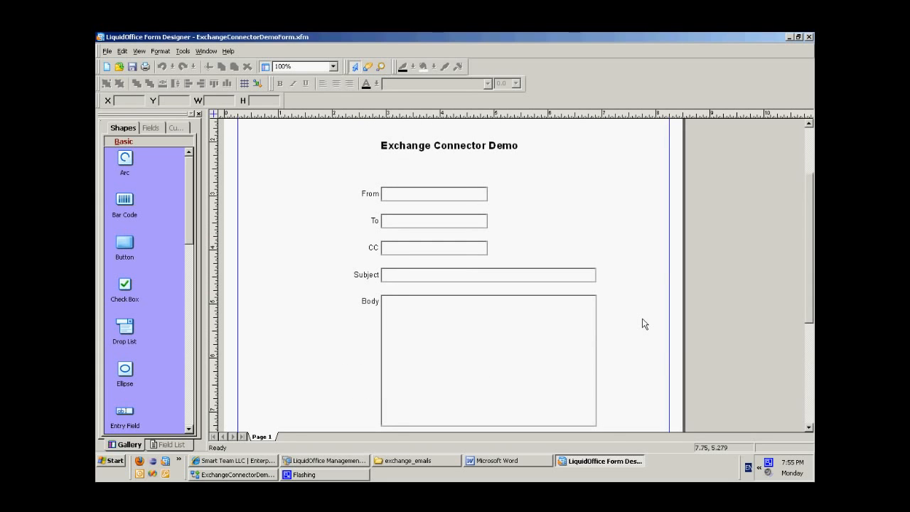
scroll(644, 324, "down", 1)
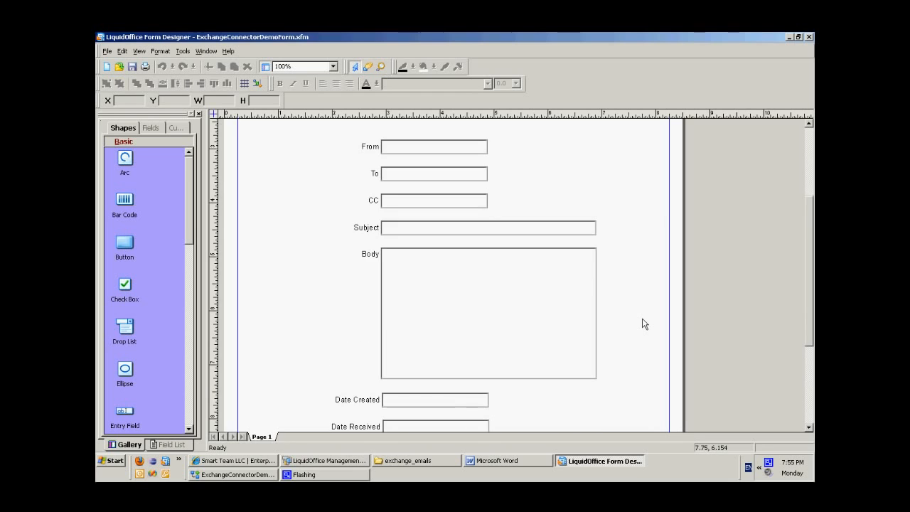
scroll(643, 324, "down", 2)
scroll(644, 324, "down", 1)
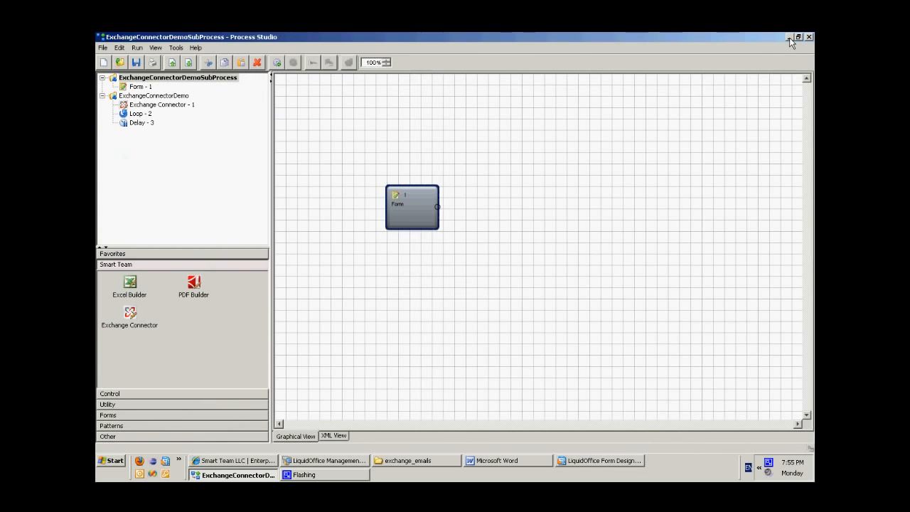
left_click(790, 37)
Switch to Outlook Web Access in the browser and view the inbox emails without attachments and with three attachments.
left_click(254, 466)
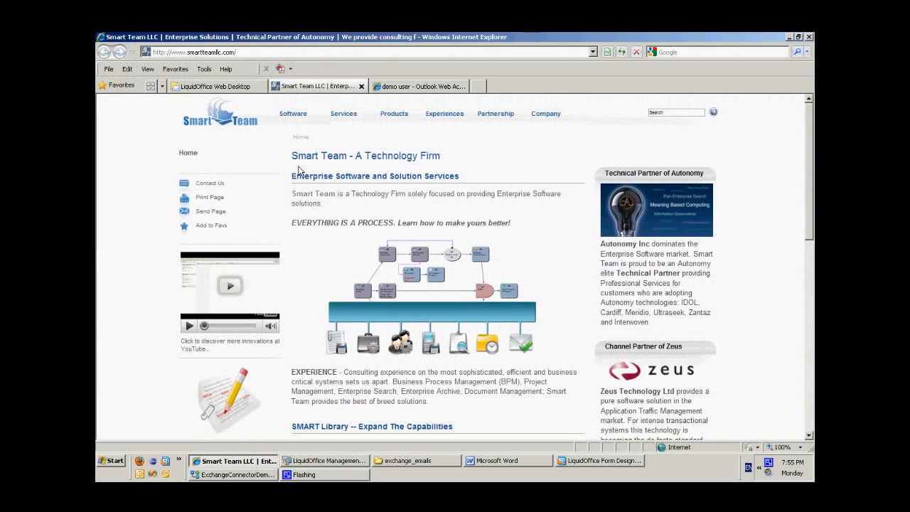
left_click(402, 87)
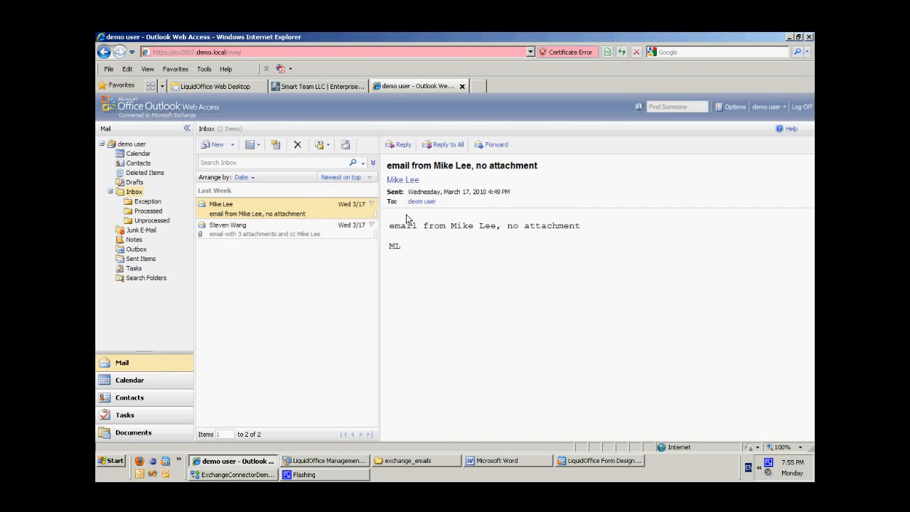
left_click(230, 229)
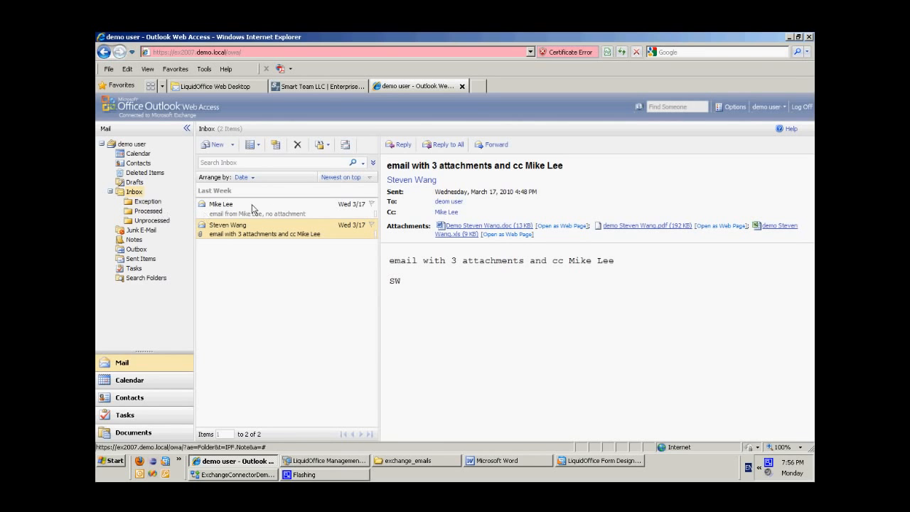
left_click(790, 37)
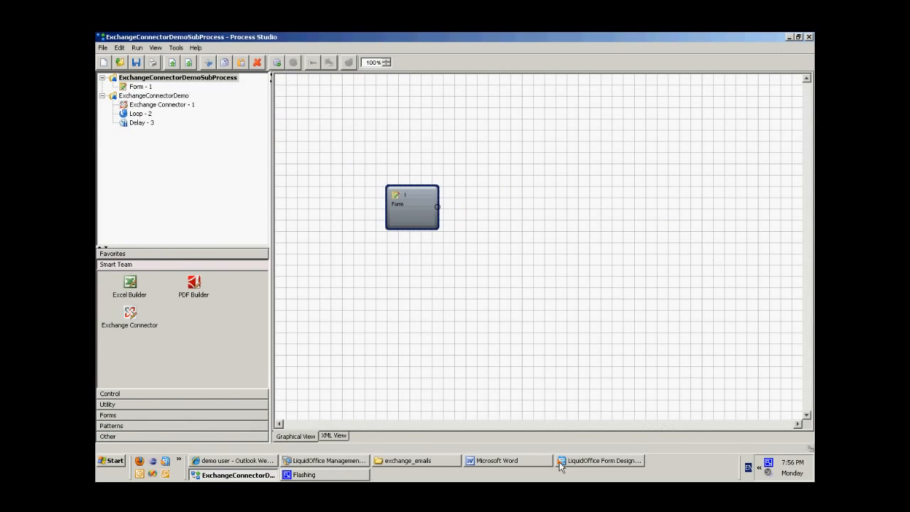
Check the contents and path of the exchange_emails folder in Windows Explorer, then minimize it.
left_click(405, 461)
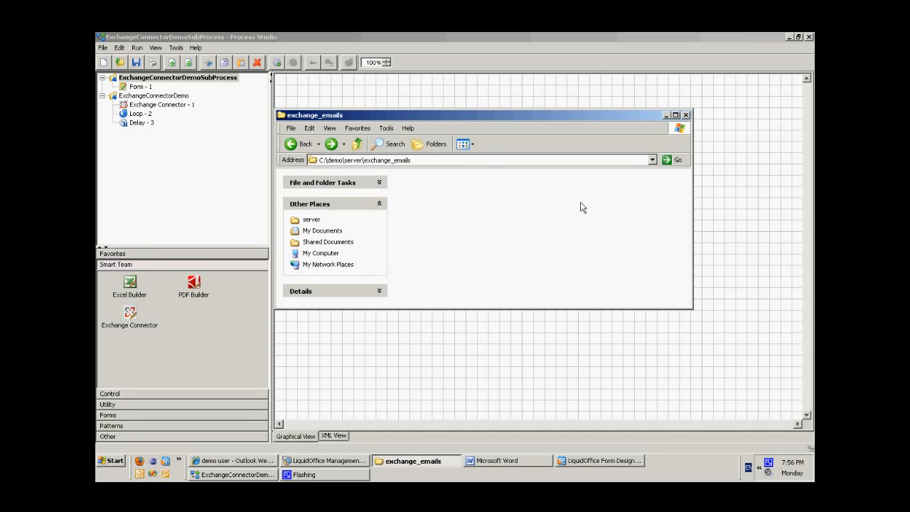
left_click(412, 161)
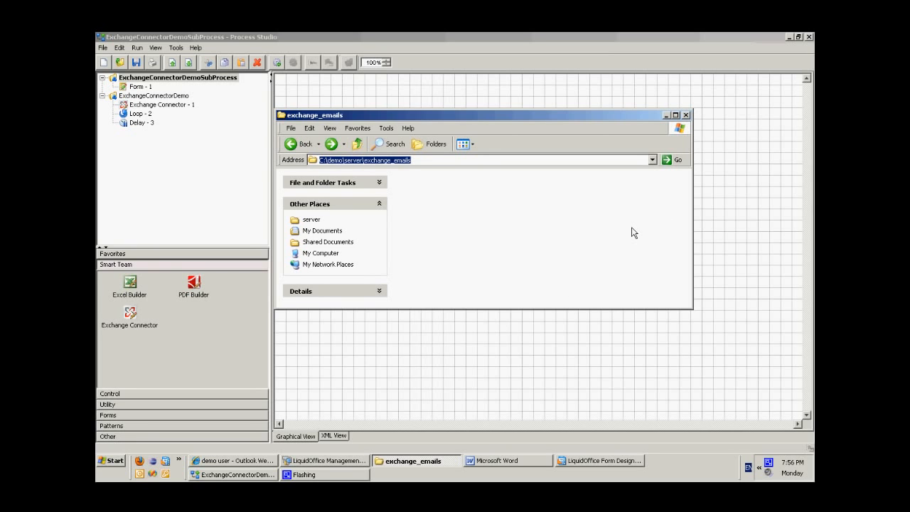
left_click(666, 116)
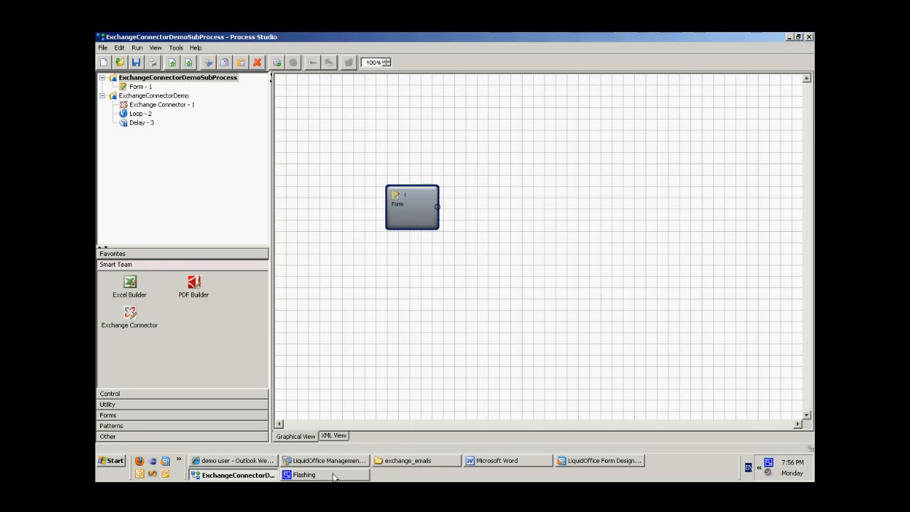
Sign in to LiquidOffice Web Desktop in the browser with the administrator username and password, and open the Demo folder.
left_click(227, 461)
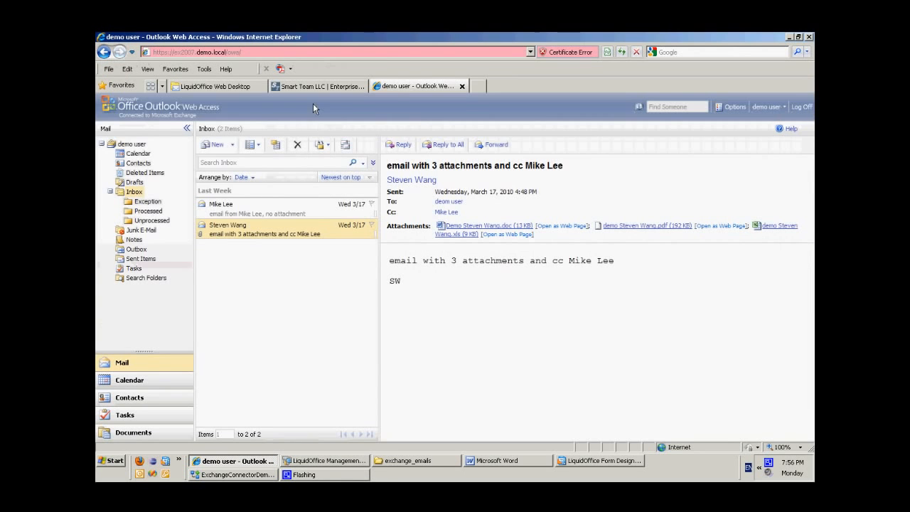
left_click(220, 86)
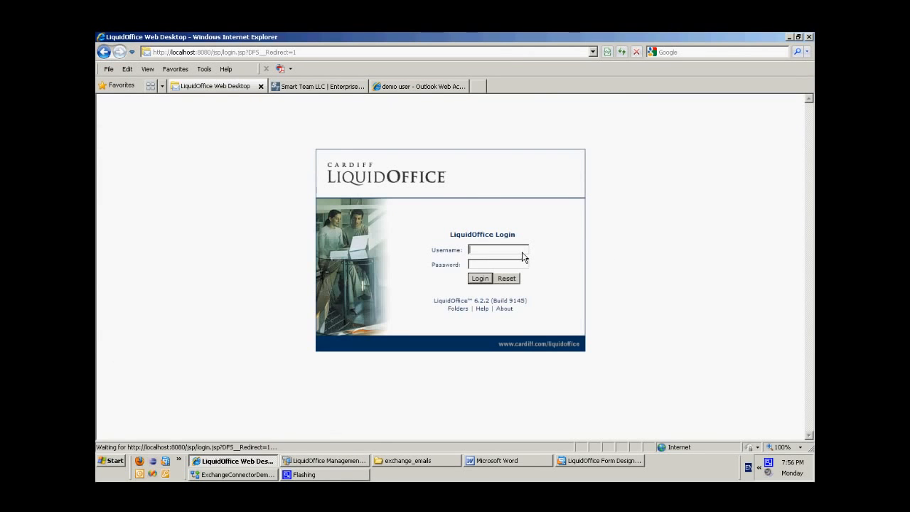
type("administrator")
key("Return")
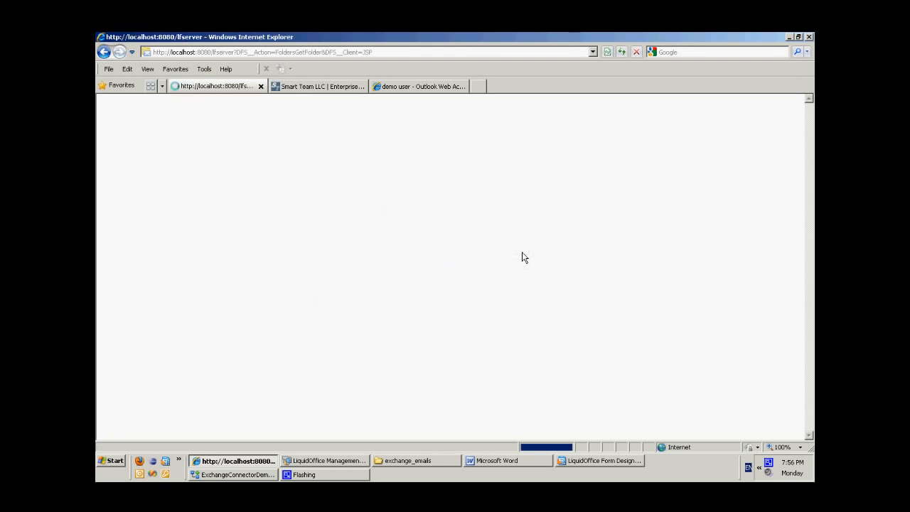
left_click(130, 215)
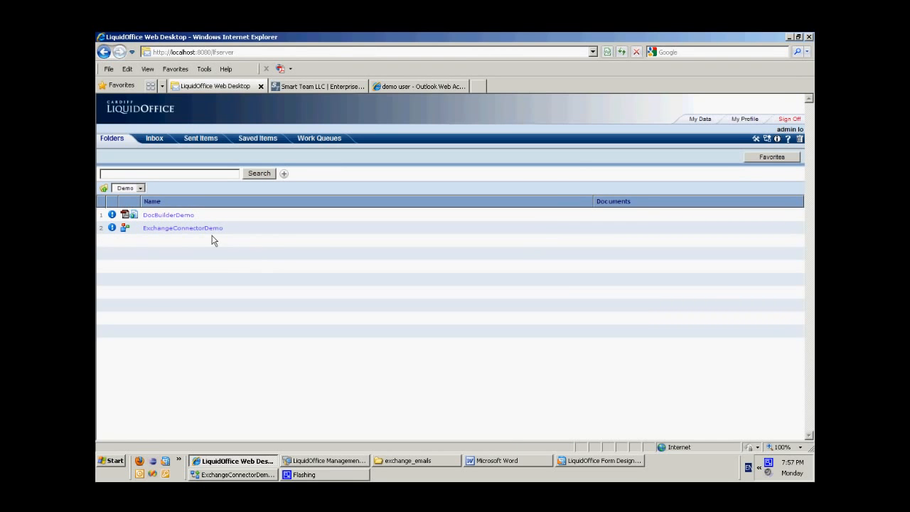
Search for all existing processes in the LiquidOffice Management Console, then minimize it.
left_click(343, 461)
left_click(587, 100)
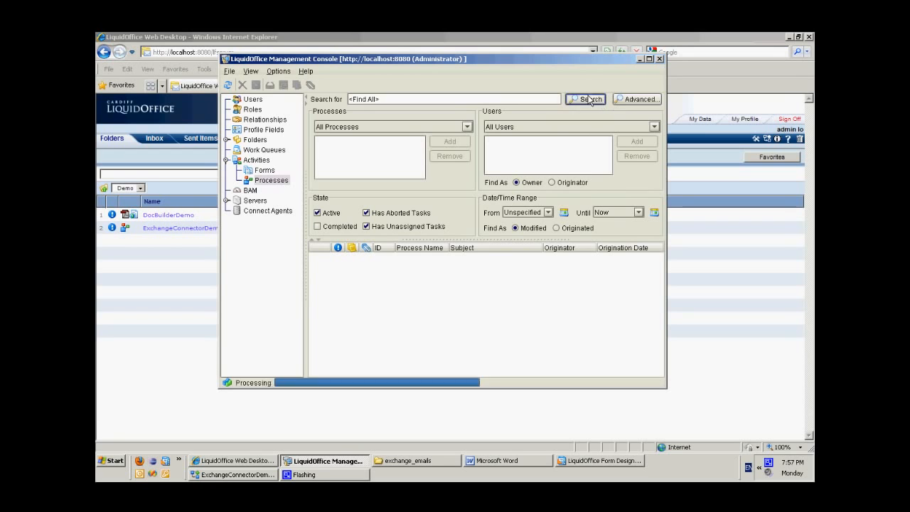
left_click(640, 59)
Start a new ExchangeConnectorDemo process instance from the Web Desktop and search all processes again in the Management Console.
left_click(178, 229)
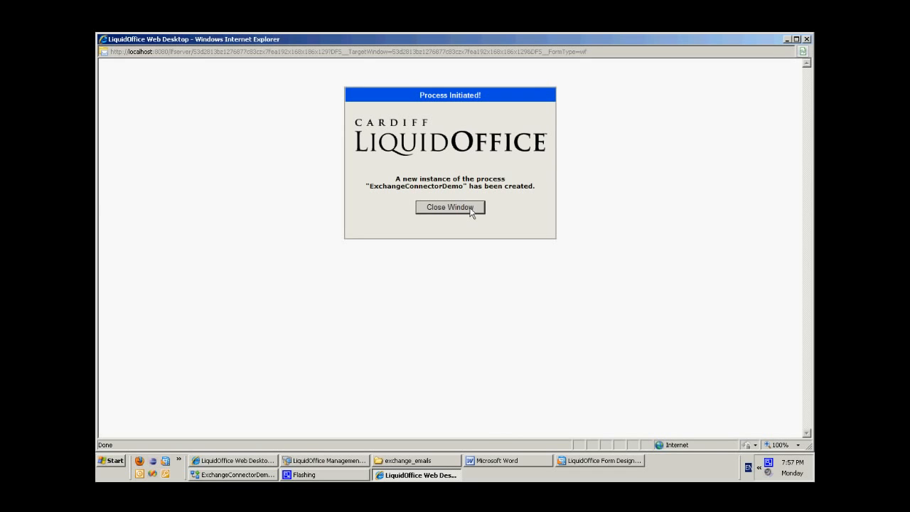
left_click(470, 209)
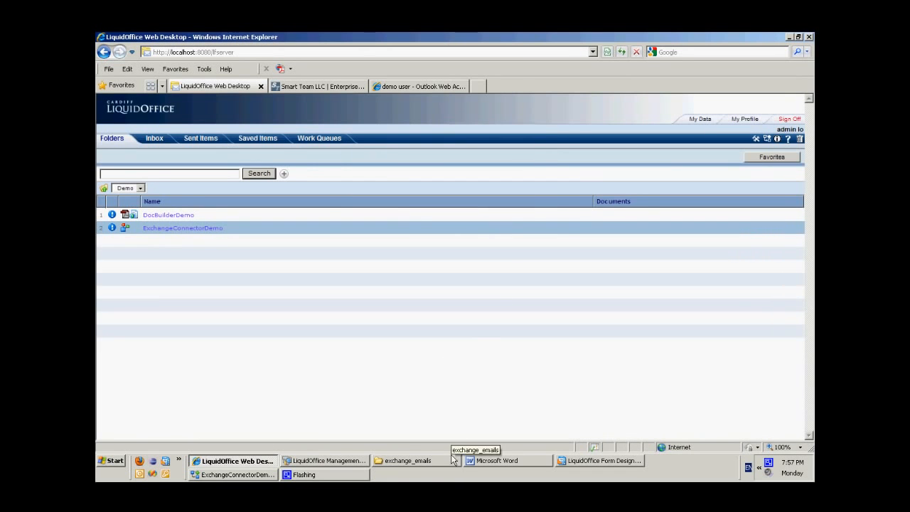
left_click(306, 463)
left_click(588, 100)
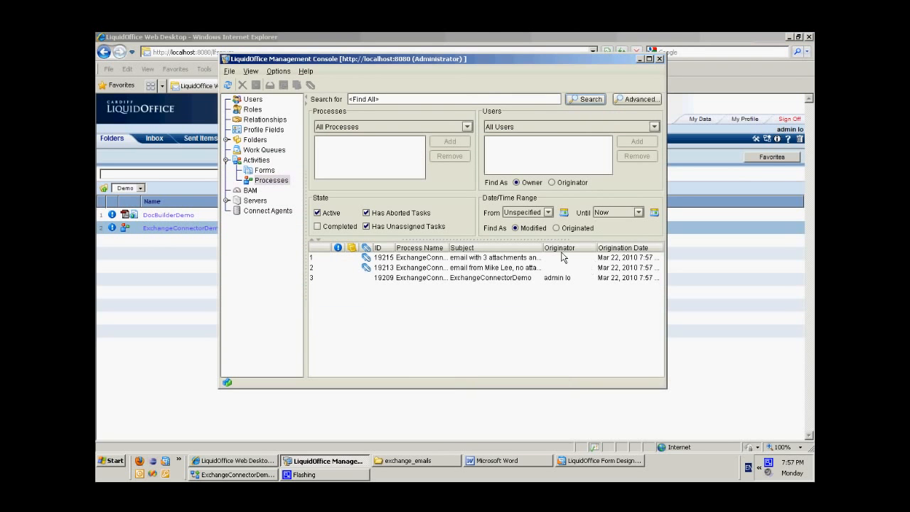
Widen the Subject and Process Name columns in the process search results and sort the list by Subject ascending.
left_click_drag(545, 248, 611, 250)
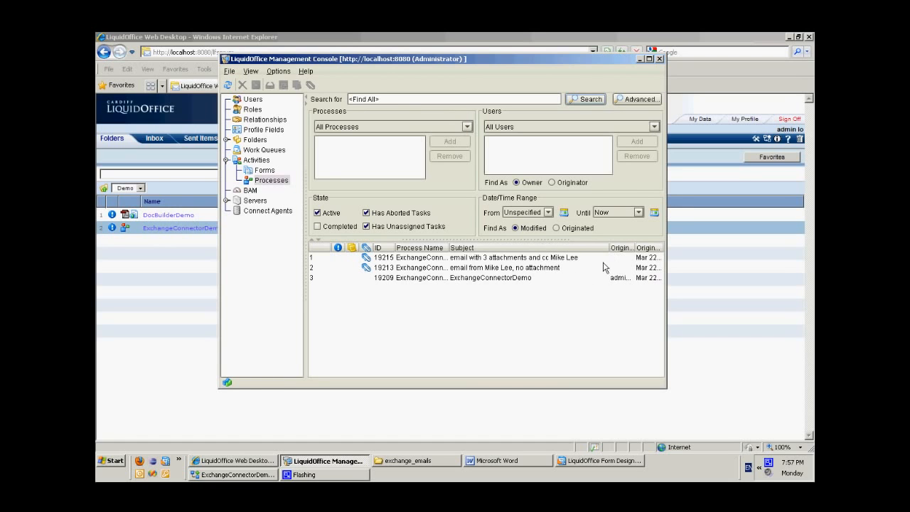
left_click(396, 280)
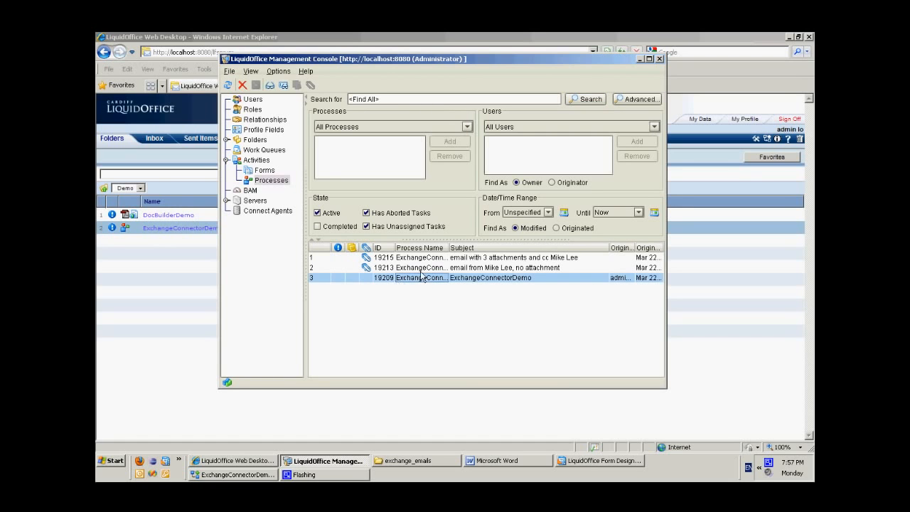
left_click_drag(453, 252, 463, 253)
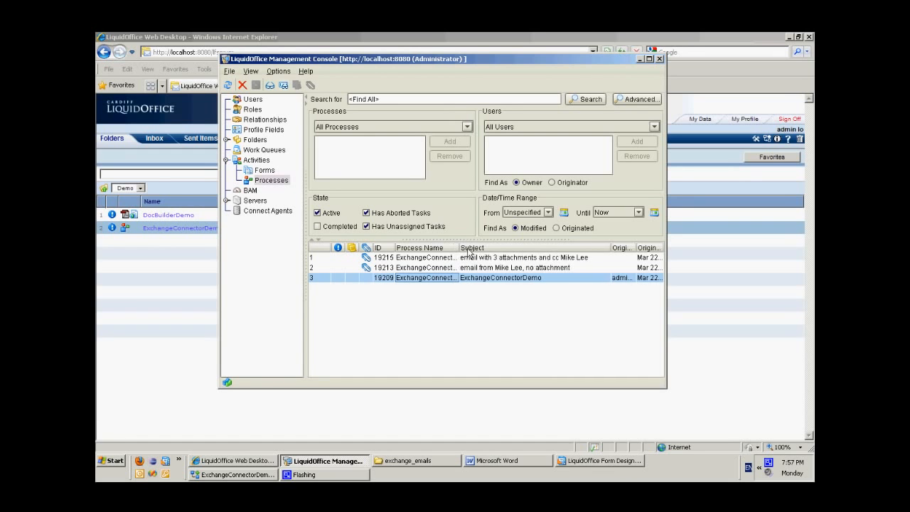
left_click(471, 253)
left_click(471, 248)
Widen the Process Name column enough to read the subprocess names, then minimize the Management Console.
left_click(469, 270)
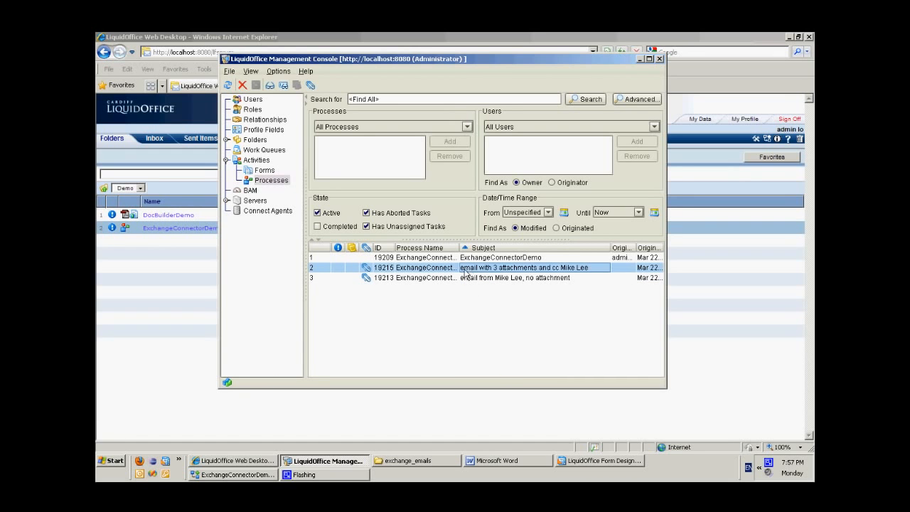
left_click_drag(461, 250, 490, 250)
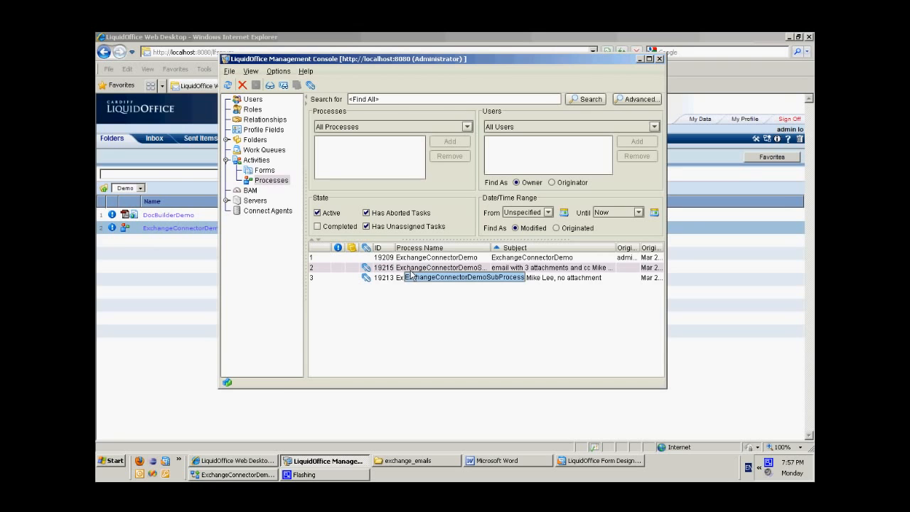
left_click(559, 280)
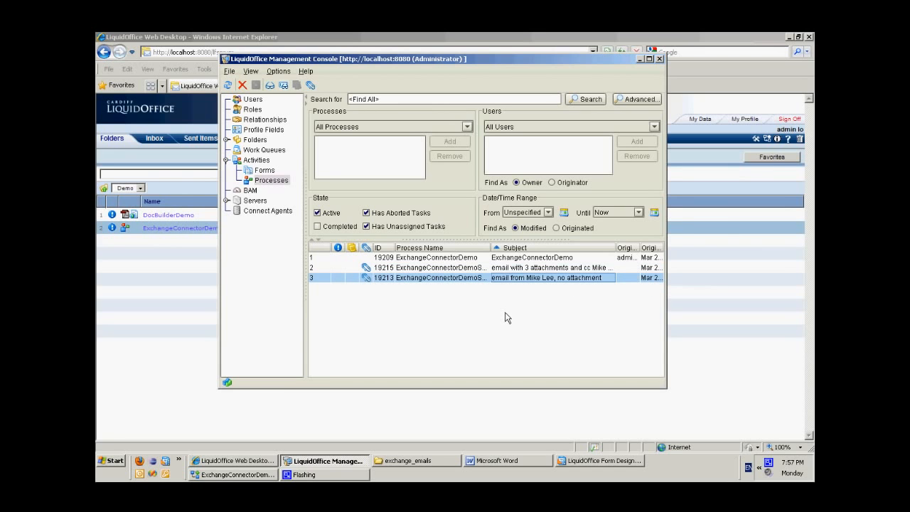
left_click(640, 60)
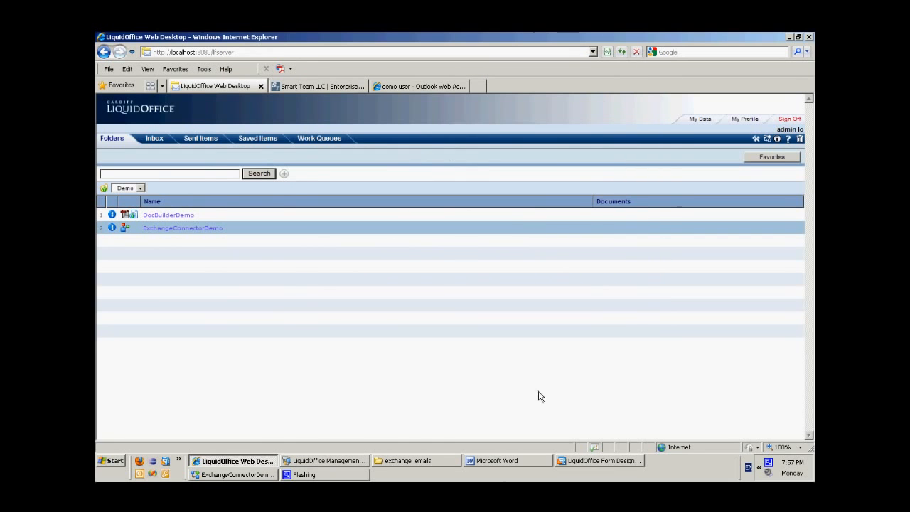
Open the no-attachment email from the Web Desktop Inbox and review its From, To, CC, Subject and Body fields.
left_click(154, 138)
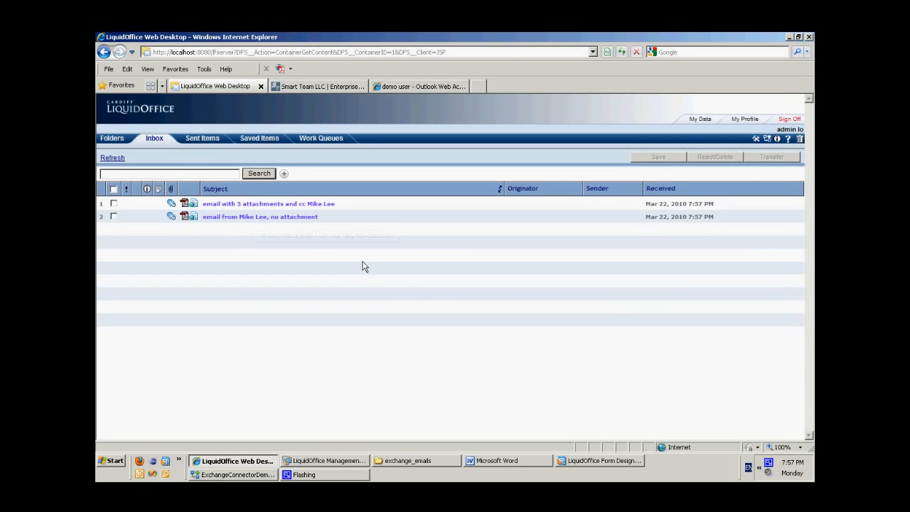
left_click(289, 217)
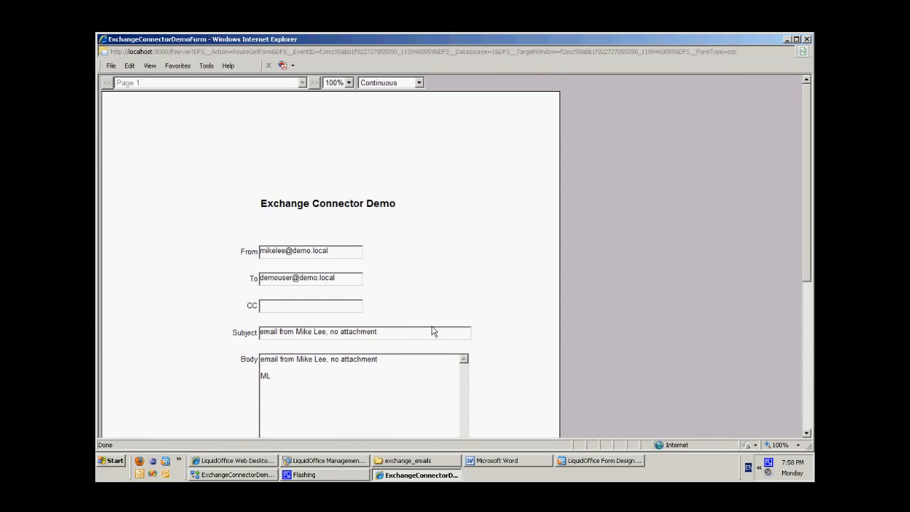
scroll(540, 310, "down", 4)
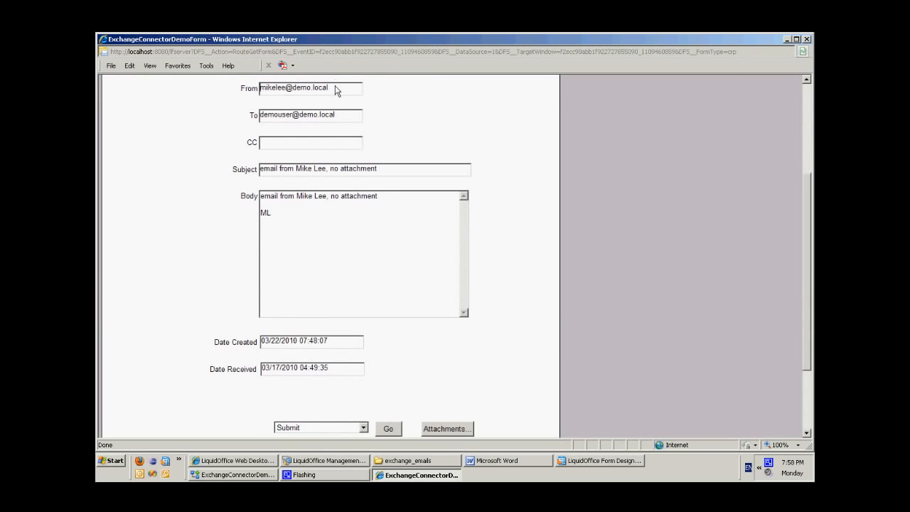
left_click_drag(338, 88, 184, 82)
left_click_drag(331, 116, 229, 126)
left_click(296, 146)
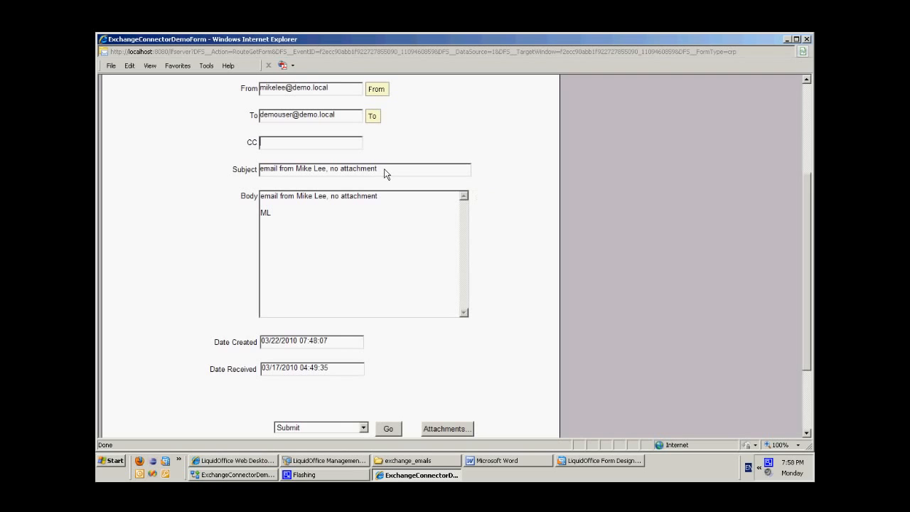
left_click_drag(385, 173, 235, 170)
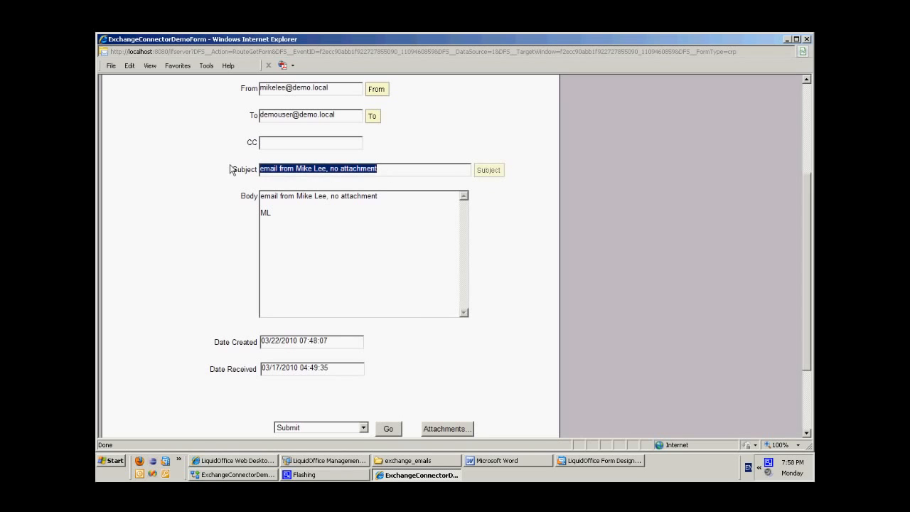
left_click(301, 220)
Open the OriginalEmail.eml file from the form's attachment list.
scroll(548, 357, "down", 3)
left_click(438, 326)
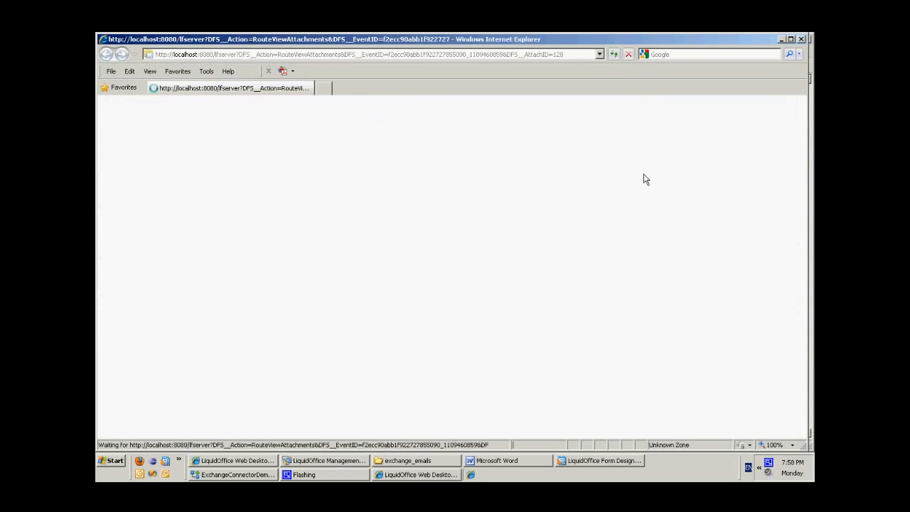
left_click(437, 249)
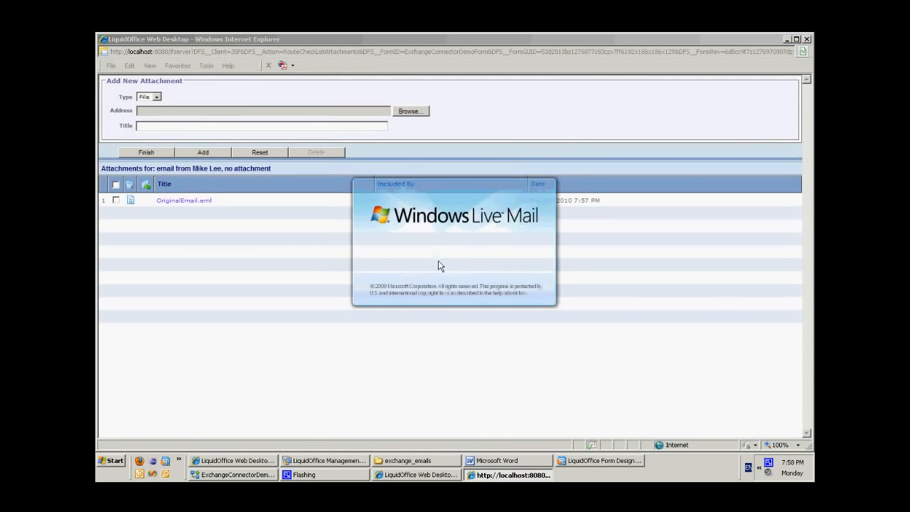
Bring up the exchange_emails folder in Windows Explorer and inspect the saved email in the first sender's subfolder.
left_click(436, 460)
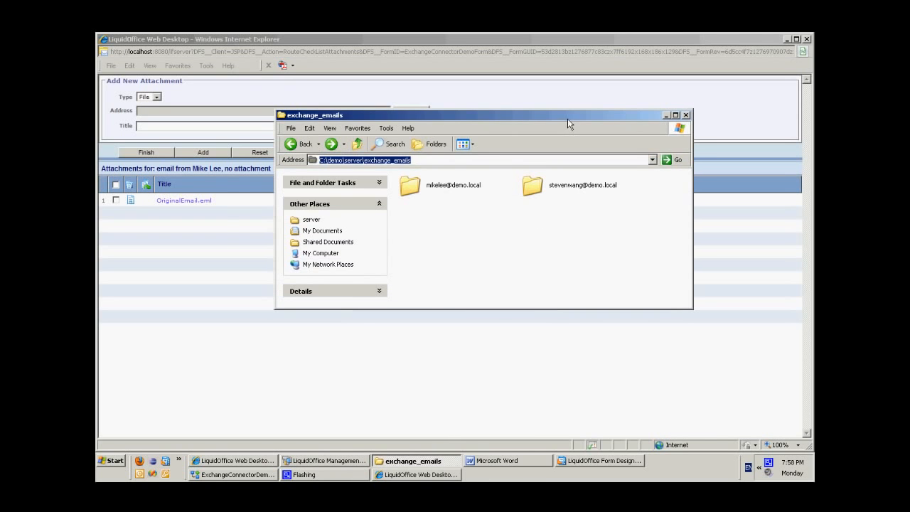
left_click_drag(569, 124, 500, 175)
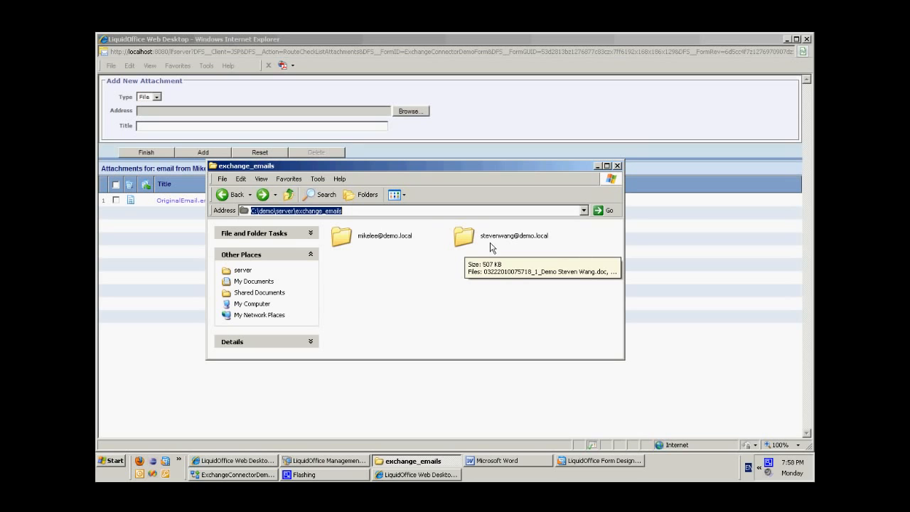
left_click(464, 238)
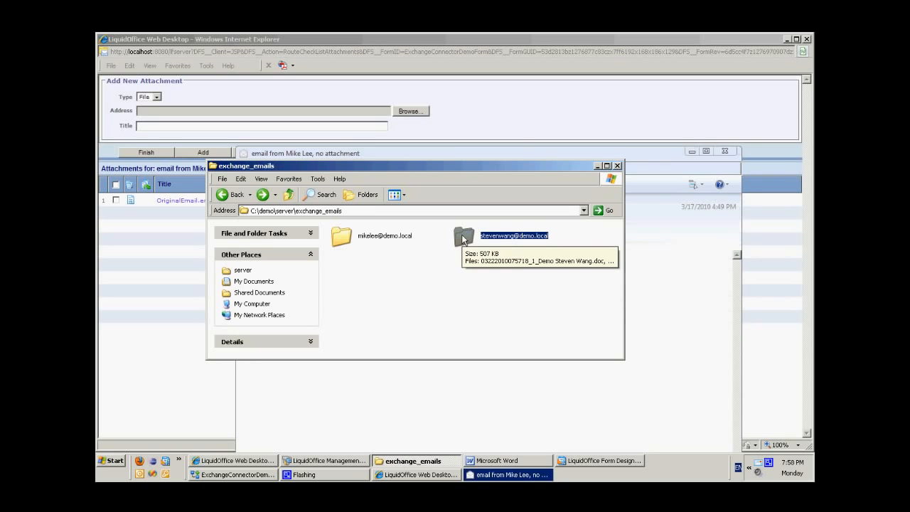
left_click(339, 238)
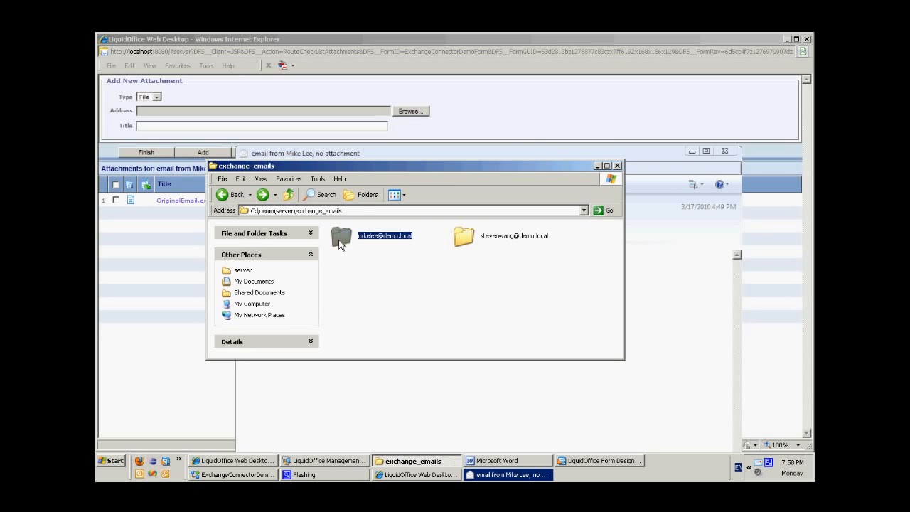
double_click(382, 243)
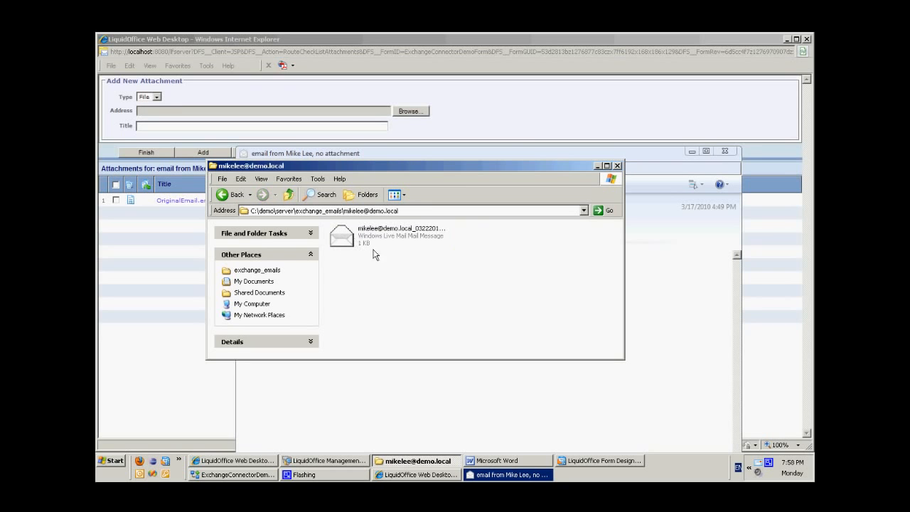
left_click(368, 240)
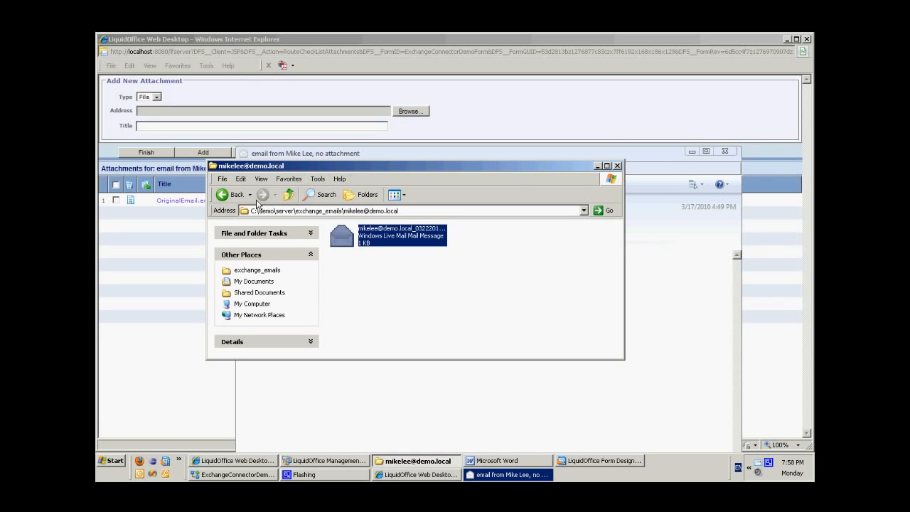
Return to exchange_emails, examine the files saved in the second sender's subfolder, and minimize the folder window.
left_click(226, 194)
double_click(490, 240)
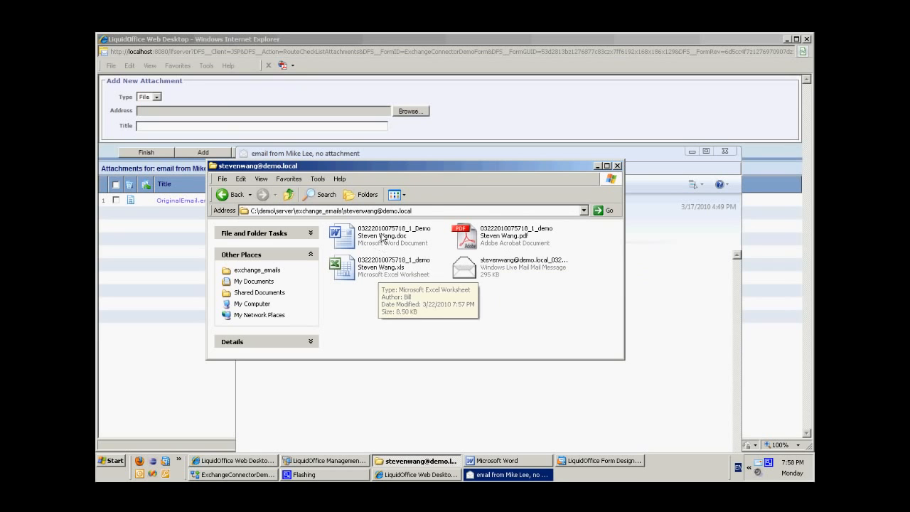
left_click(597, 167)
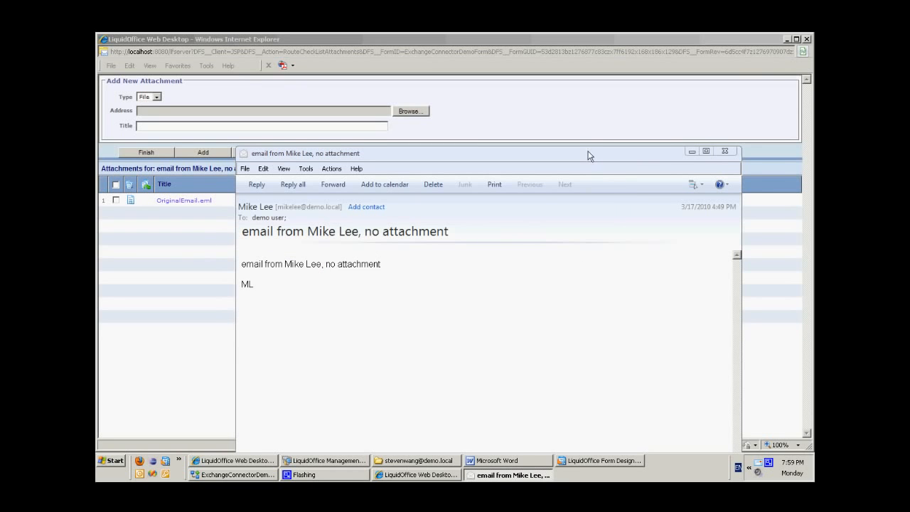
Read the original email message, close it, and finish with the attachment list to return to the form.
left_click_drag(590, 156, 561, 45)
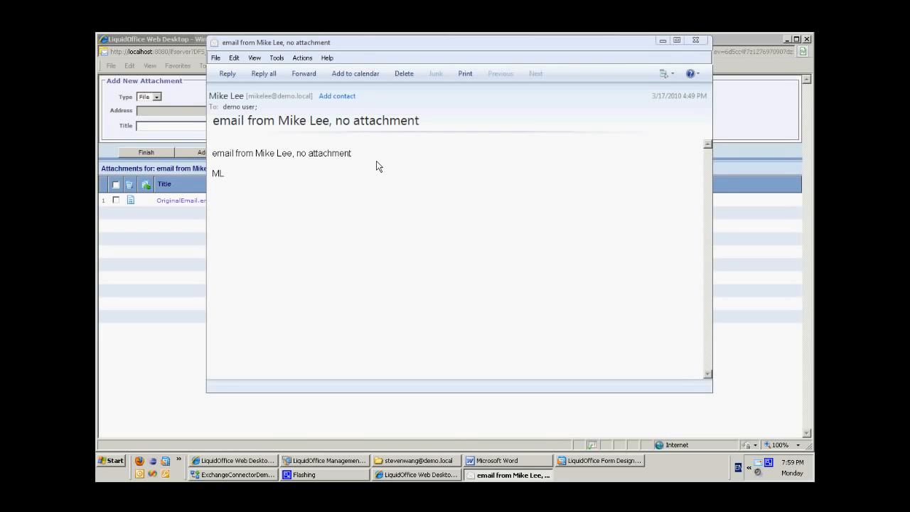
left_click(696, 40)
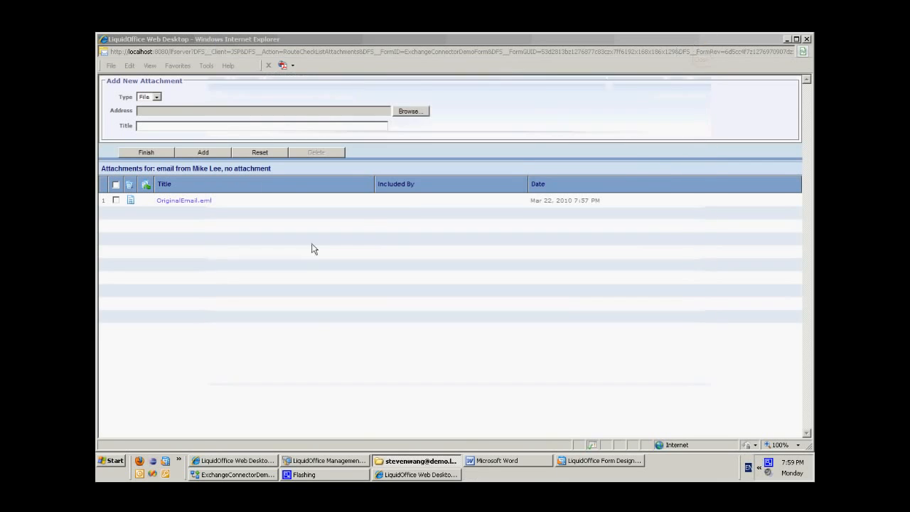
left_click(164, 156)
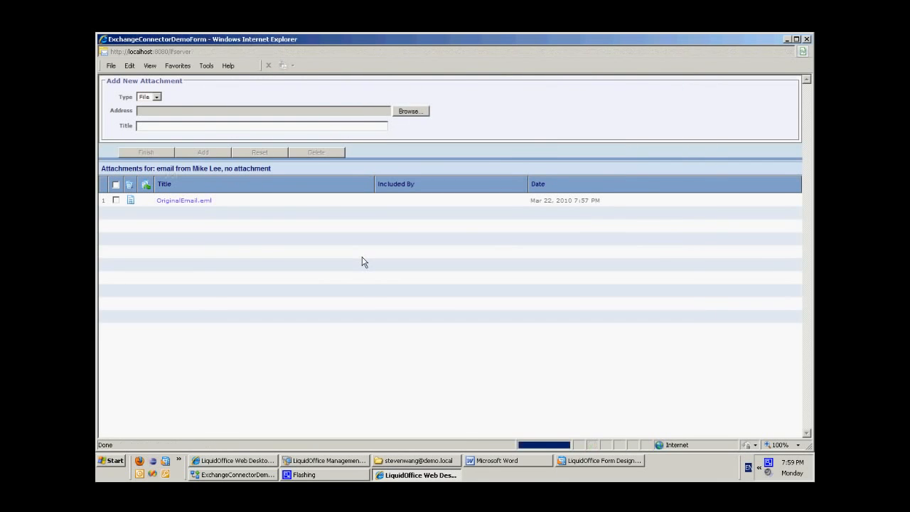
Cancel the no-attachment email form without submitting it and close its window.
scroll(488, 322, "down", 5)
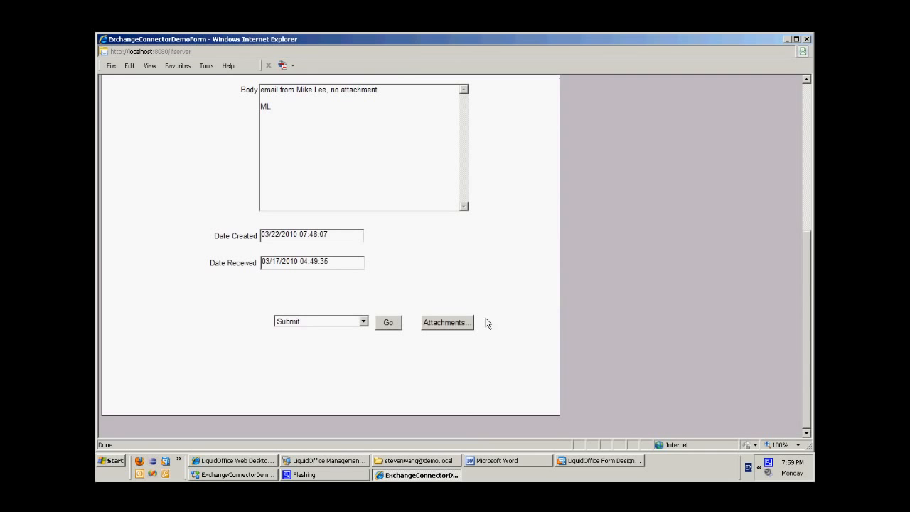
left_click(317, 323)
left_click(307, 368)
left_click(390, 324)
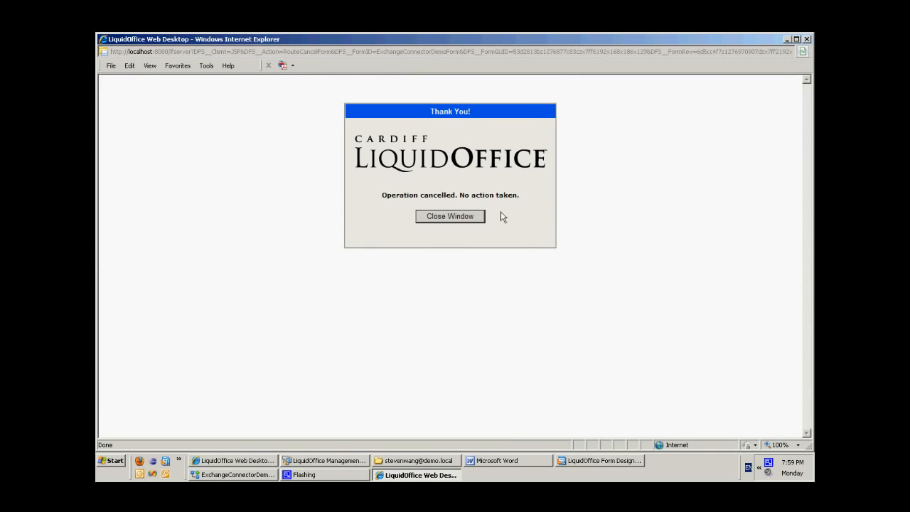
left_click(451, 217)
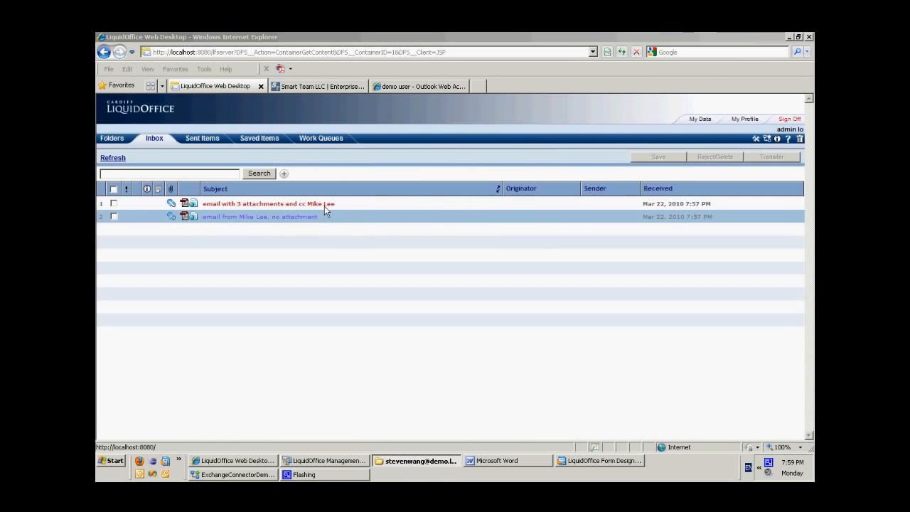
Open the Inbox email with 3 attachments and review its form fields, including the CC address.
double_click(369, 216)
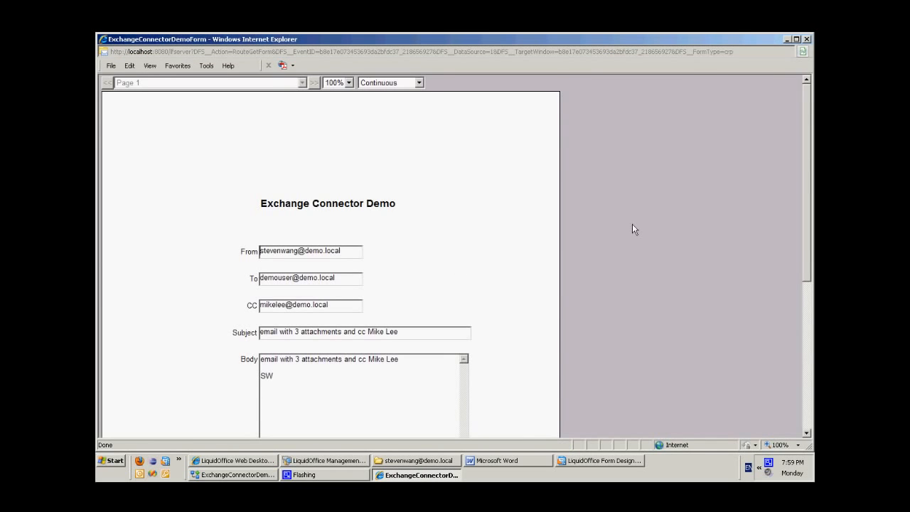
scroll(633, 226, "down", 5)
scroll(633, 228, "up", 2)
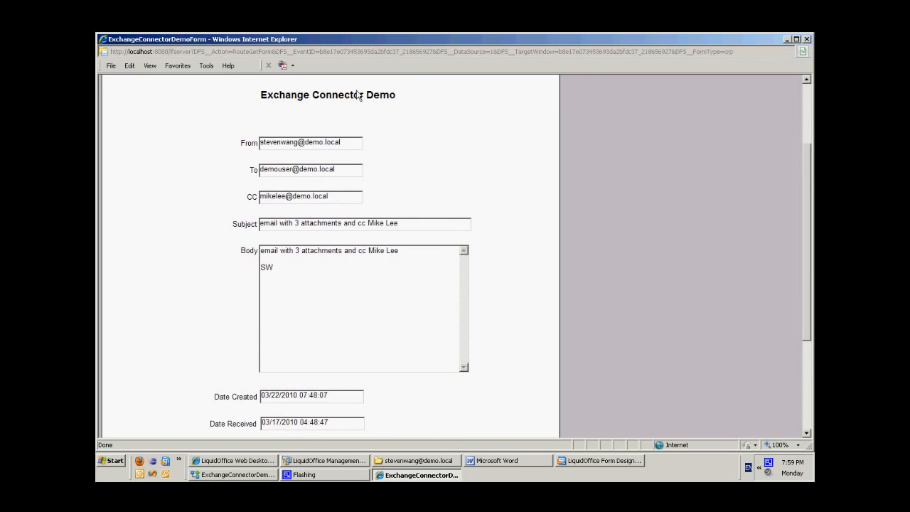
left_click_drag(347, 200, 159, 197)
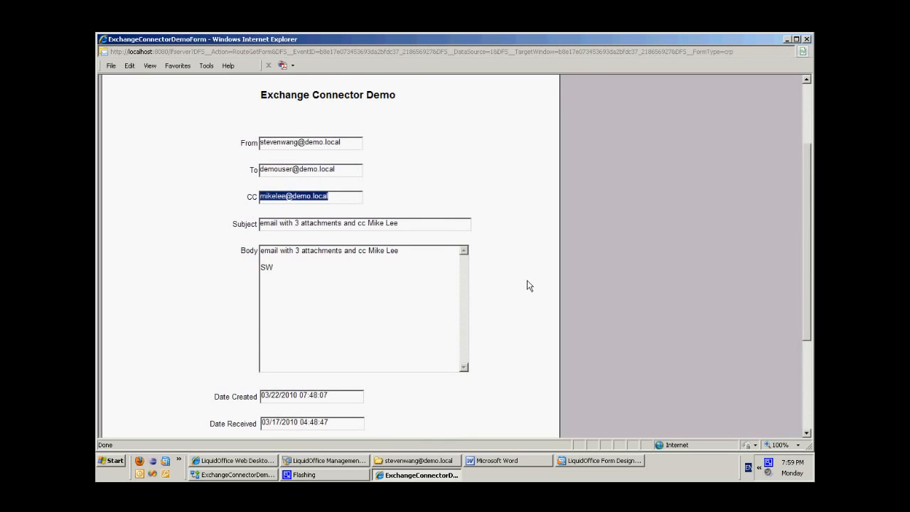
Open the attachment list of the form, view the attached Word document, and close it to return to the list.
scroll(527, 285, "down", 5)
left_click(425, 323)
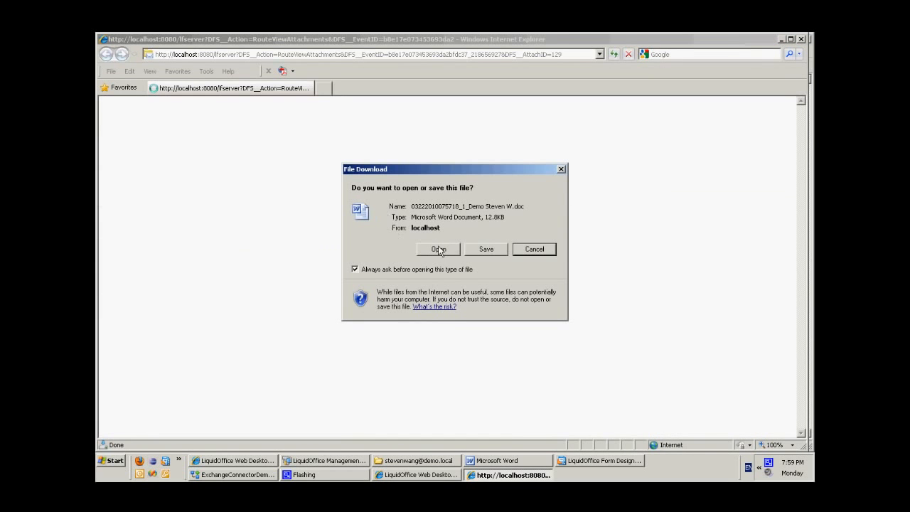
left_click(438, 249)
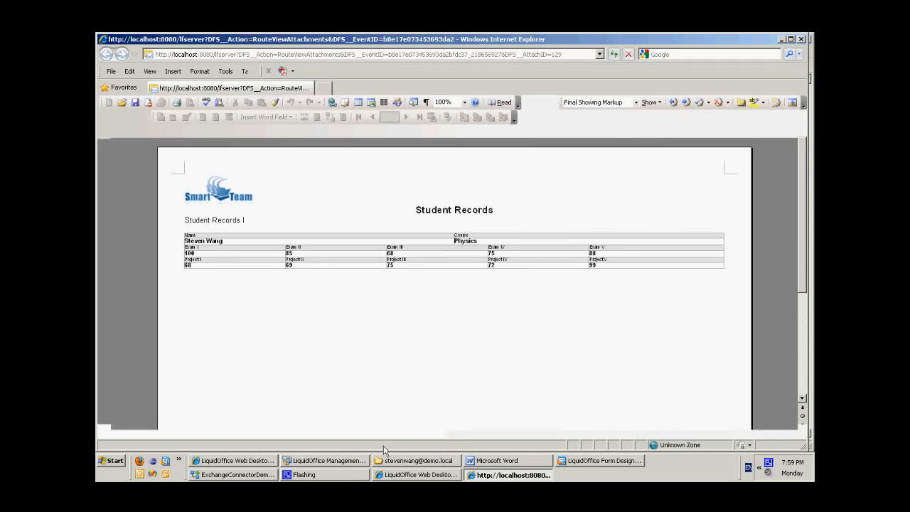
left_click(802, 40)
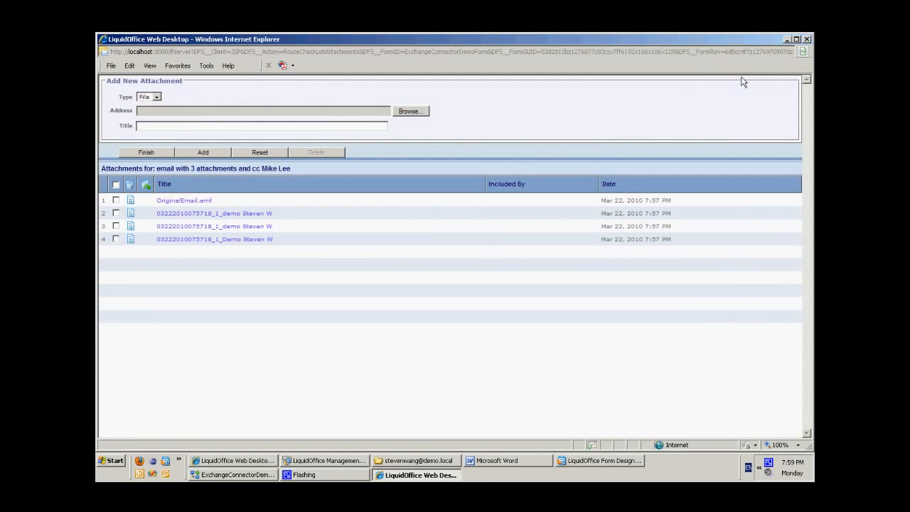
left_click(198, 201)
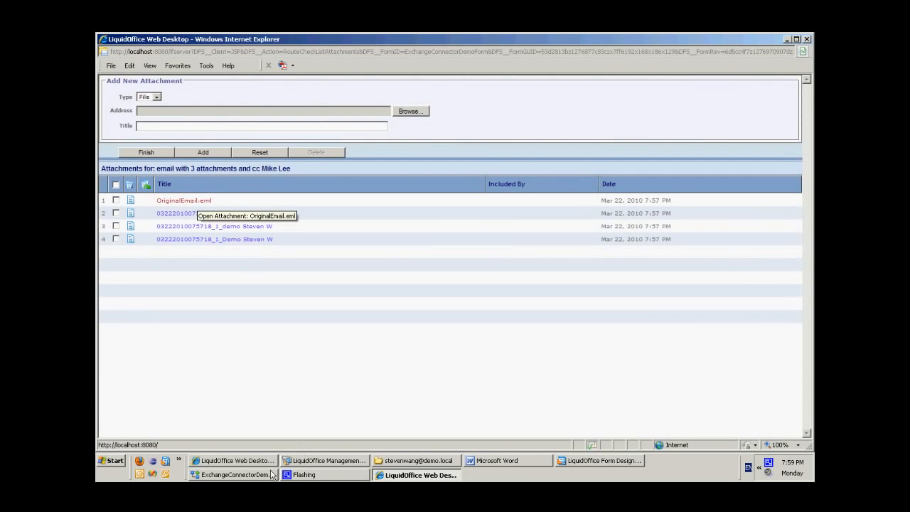
Open OriginalEmail.eml from the attachment list, and display the email with 3 attachments from the Processed folder in Outlook Web Access.
left_click(440, 251)
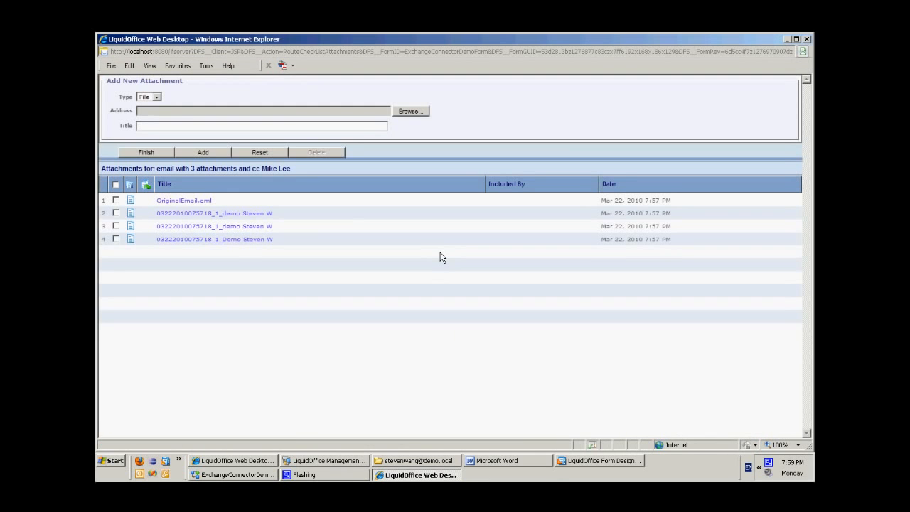
left_click(235, 461)
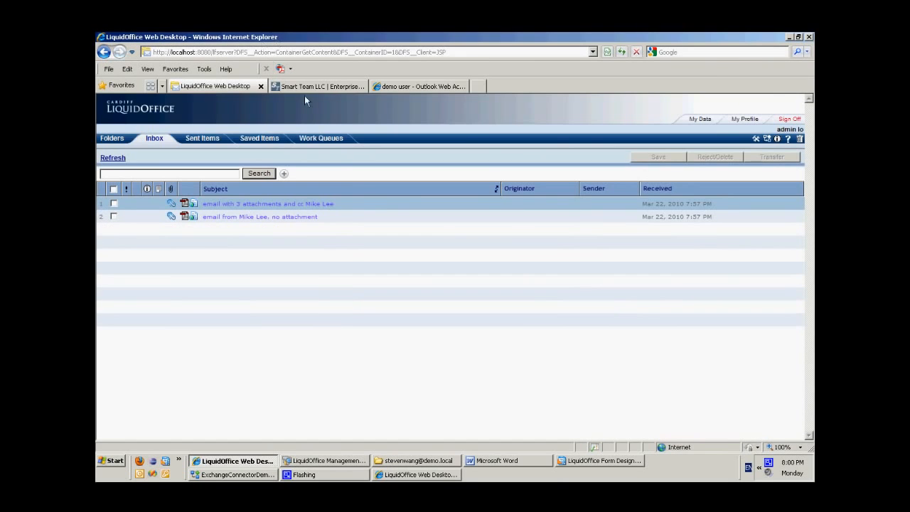
left_click(417, 86)
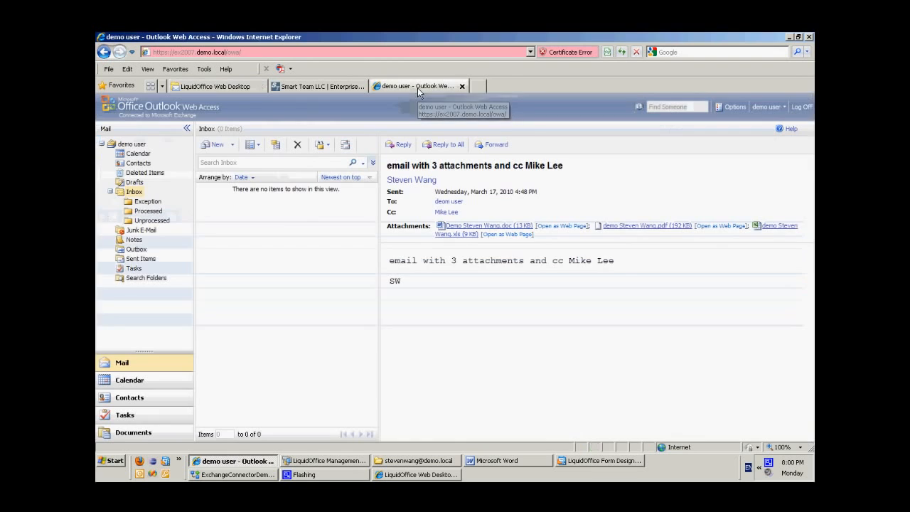
left_click(147, 211)
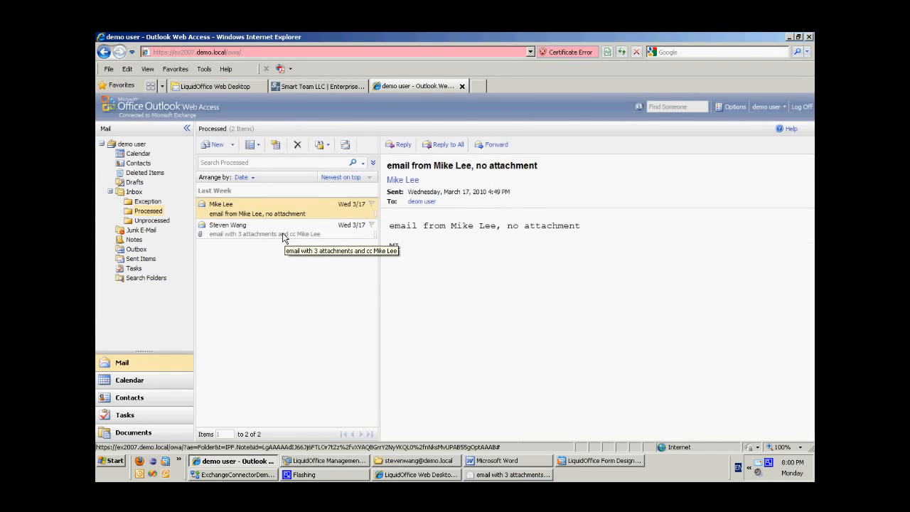
left_click(306, 233)
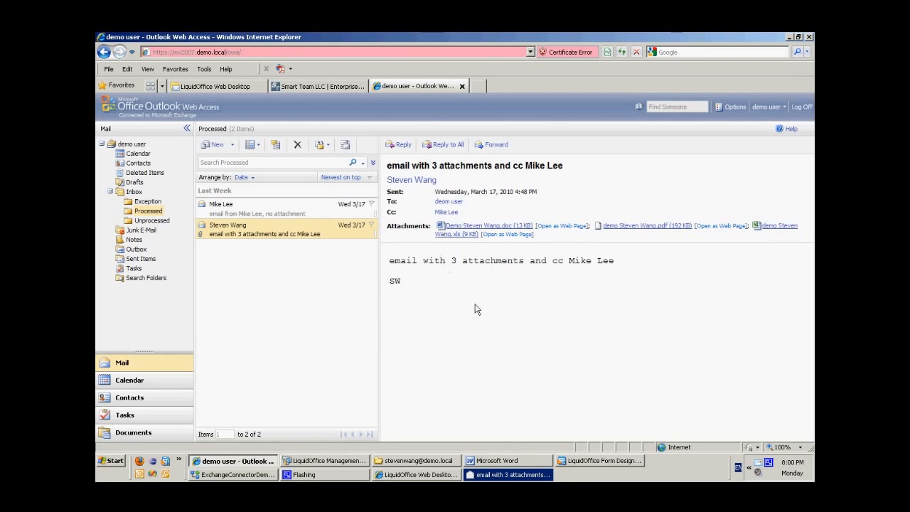
Compare the opened original email with its copy in the Processed folder, close the message, and minimize the browser to return to the attachment list.
left_click(486, 474)
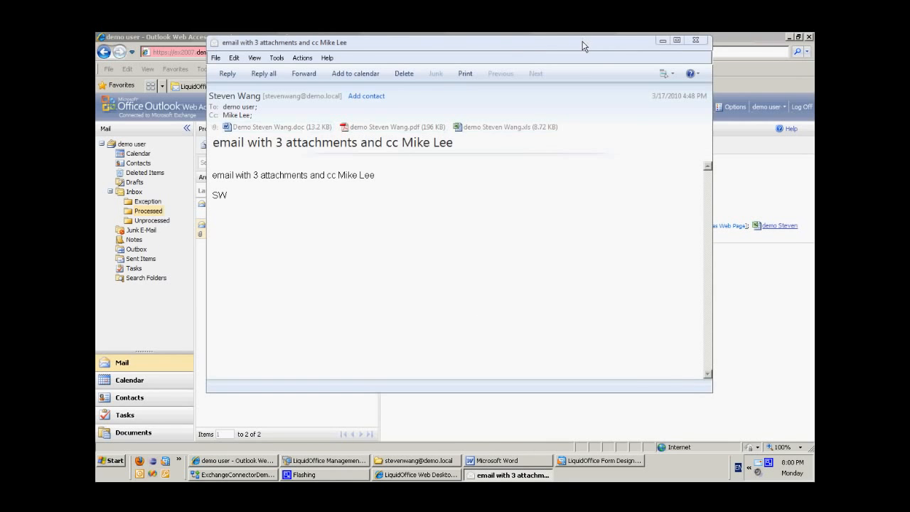
left_click_drag(583, 47, 659, 254)
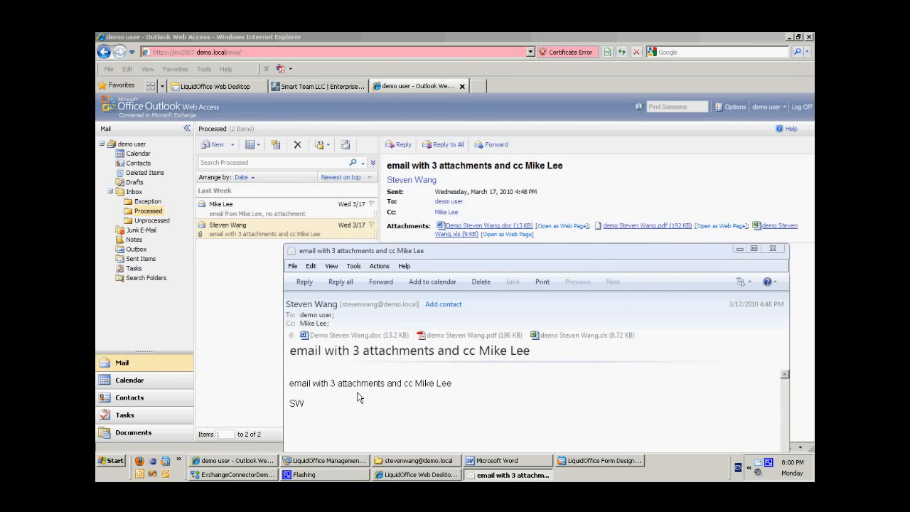
left_click_drag(463, 251, 392, 53)
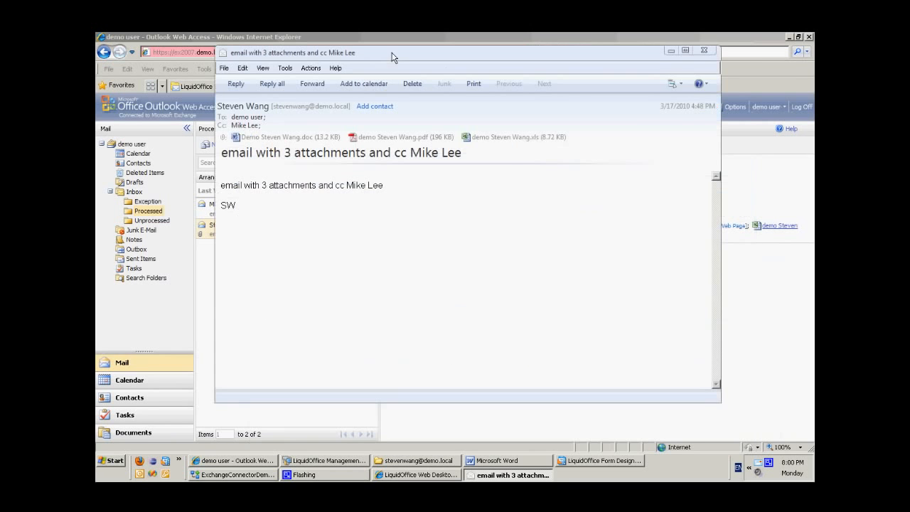
left_click(704, 50)
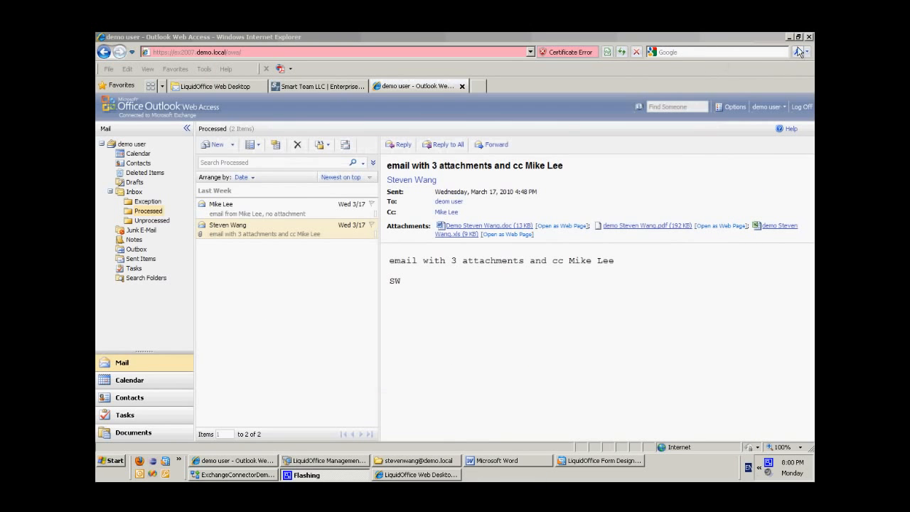
left_click(790, 43)
left_click(789, 38)
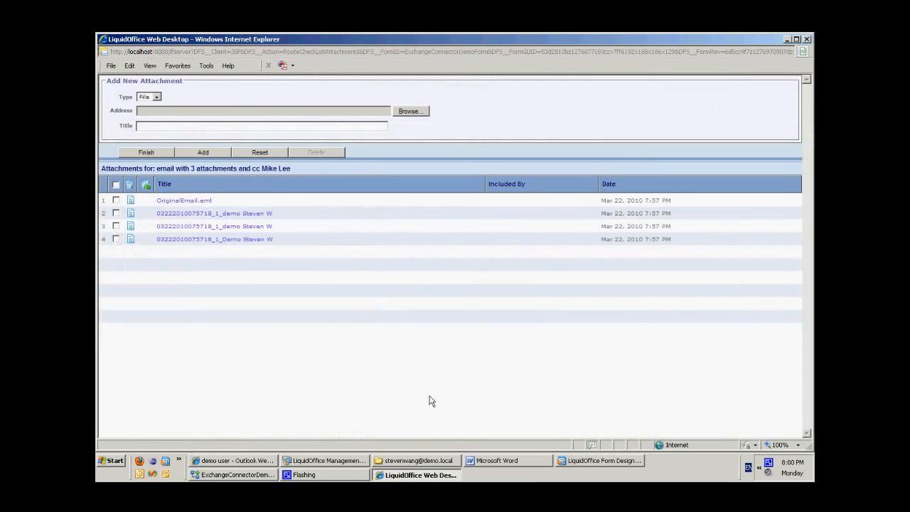
Finish with the attachment list, cancel the 3-attachment email form without submitting it, and close its window.
left_click(151, 148)
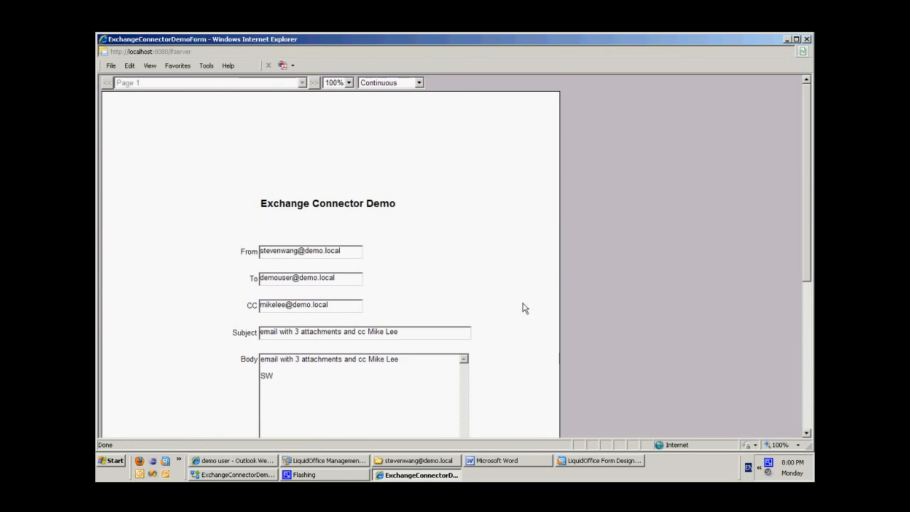
scroll(526, 311, "down", 5)
left_click(331, 324)
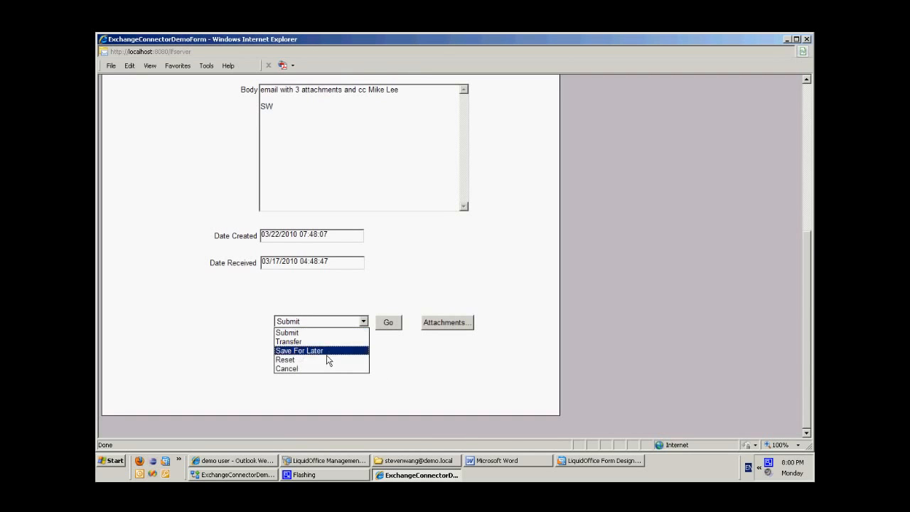
left_click(313, 370)
left_click(398, 325)
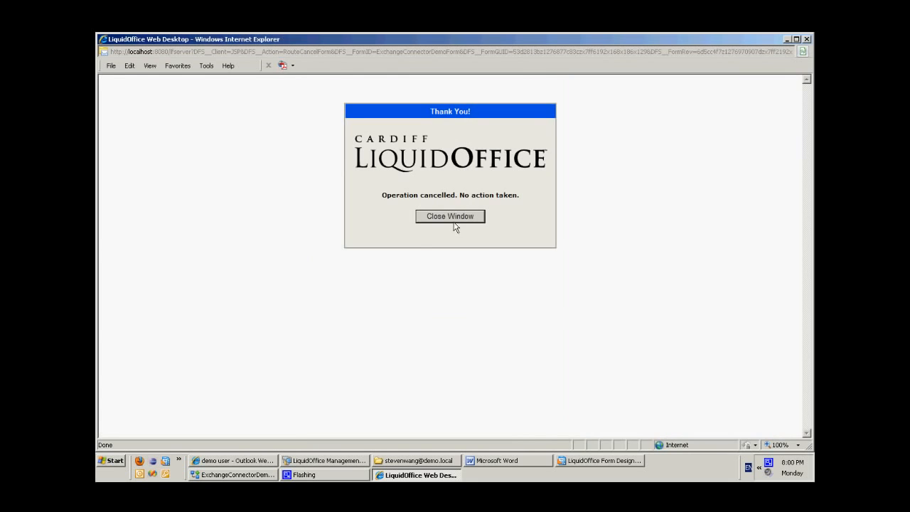
left_click(452, 220)
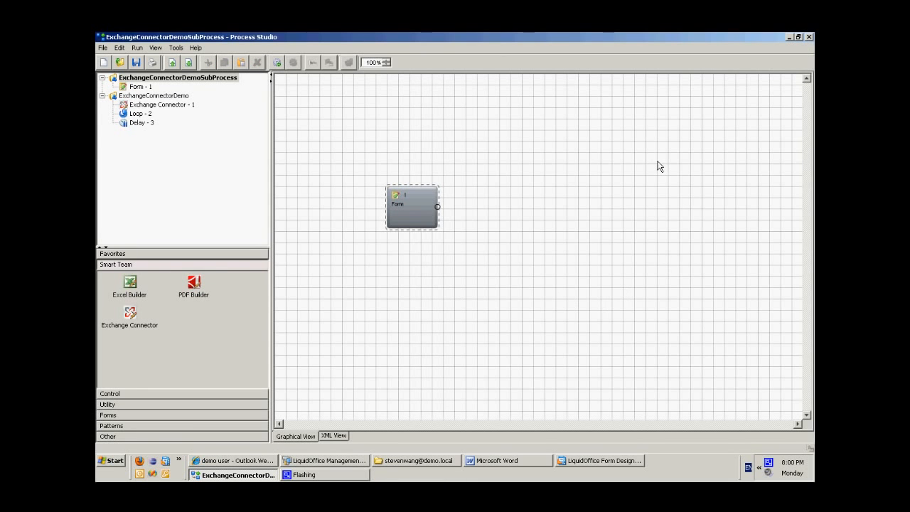
Select ExchangeConnectorDemoSubProcess, minimize Process Studio, and view the Smart Team home page in Internet Explorer down to the SMART Library section.
left_click(212, 80)
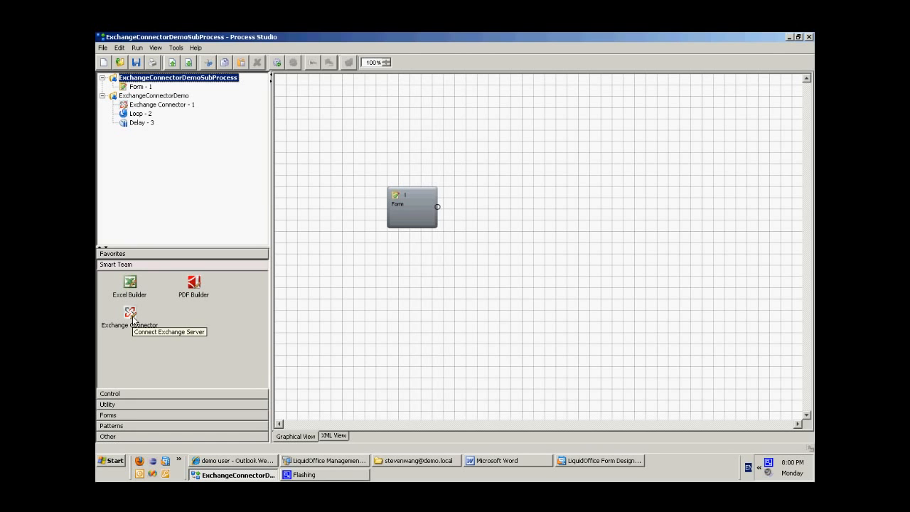
left_click(788, 37)
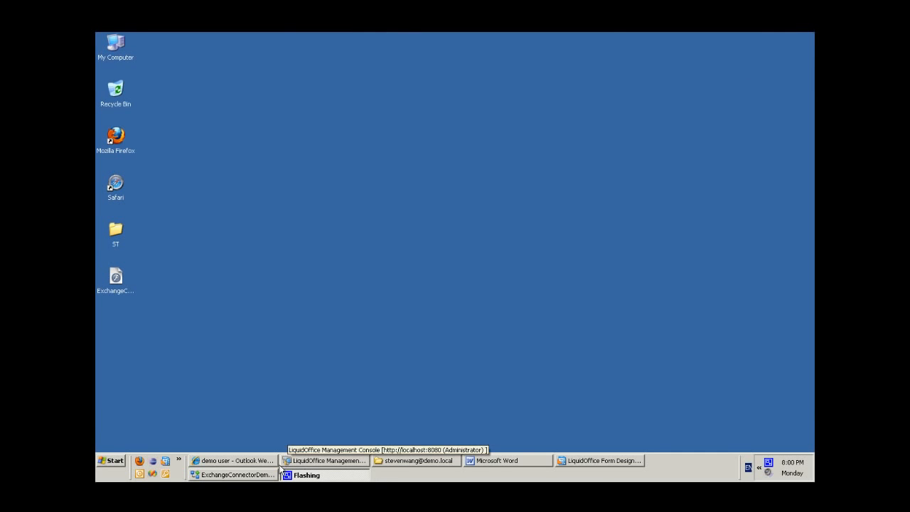
left_click(254, 466)
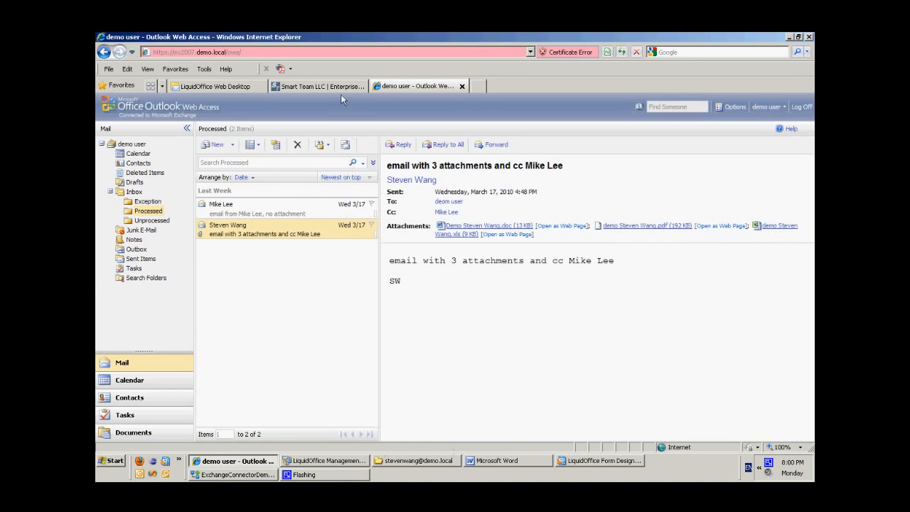
left_click(346, 87)
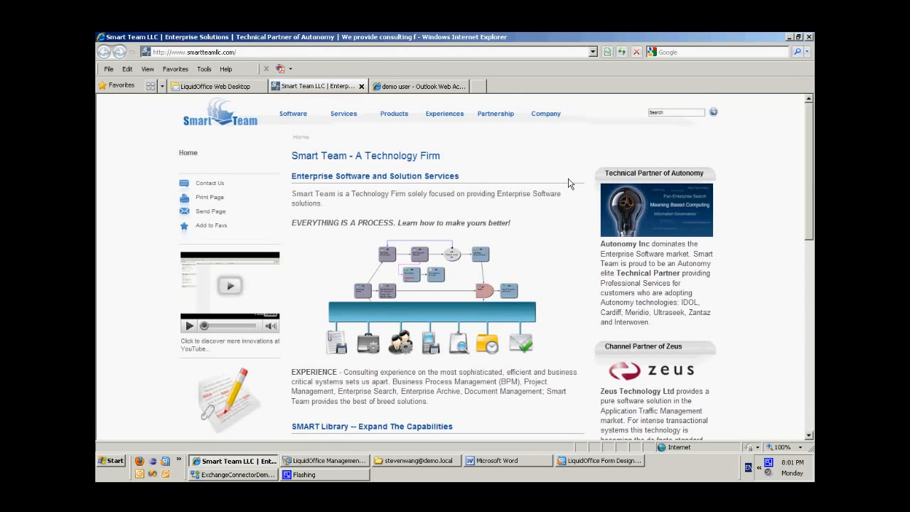
scroll(569, 184, "down", 3)
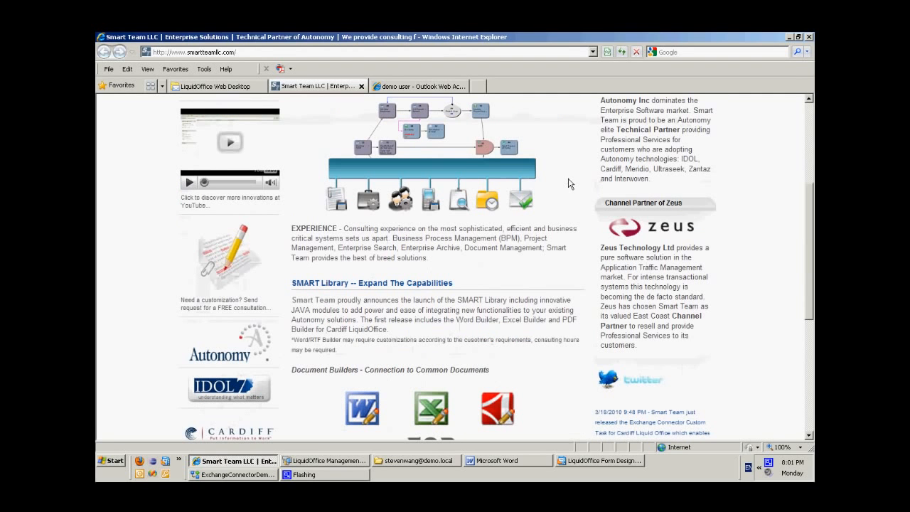